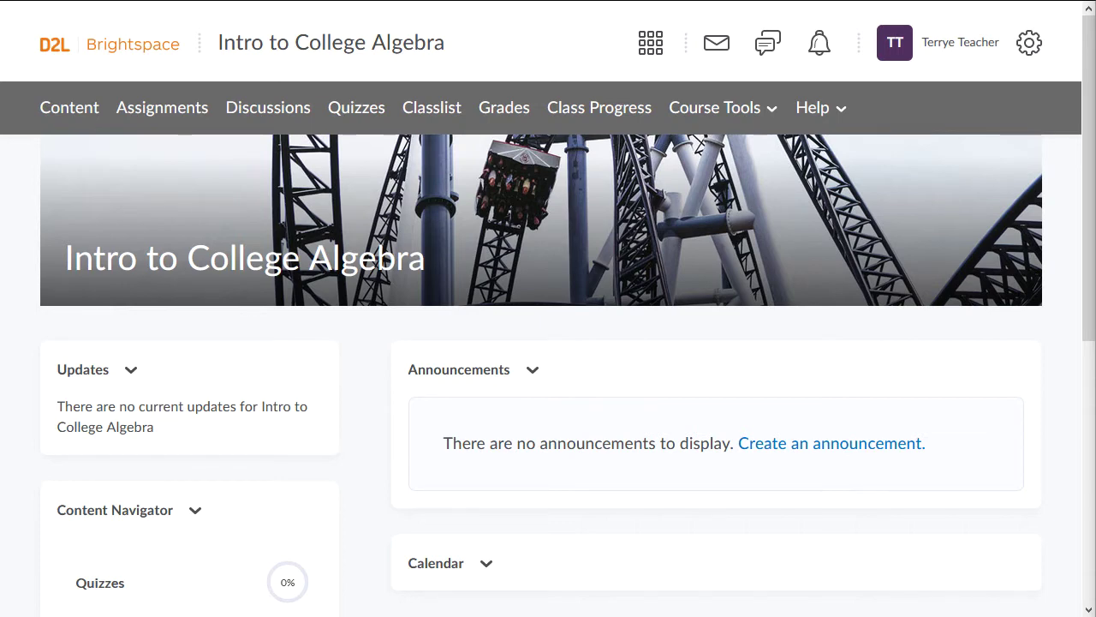
# From the course Content, add an existing WIRIS QUIZZES PLAY activity.
pyautogui.click(51, 113)
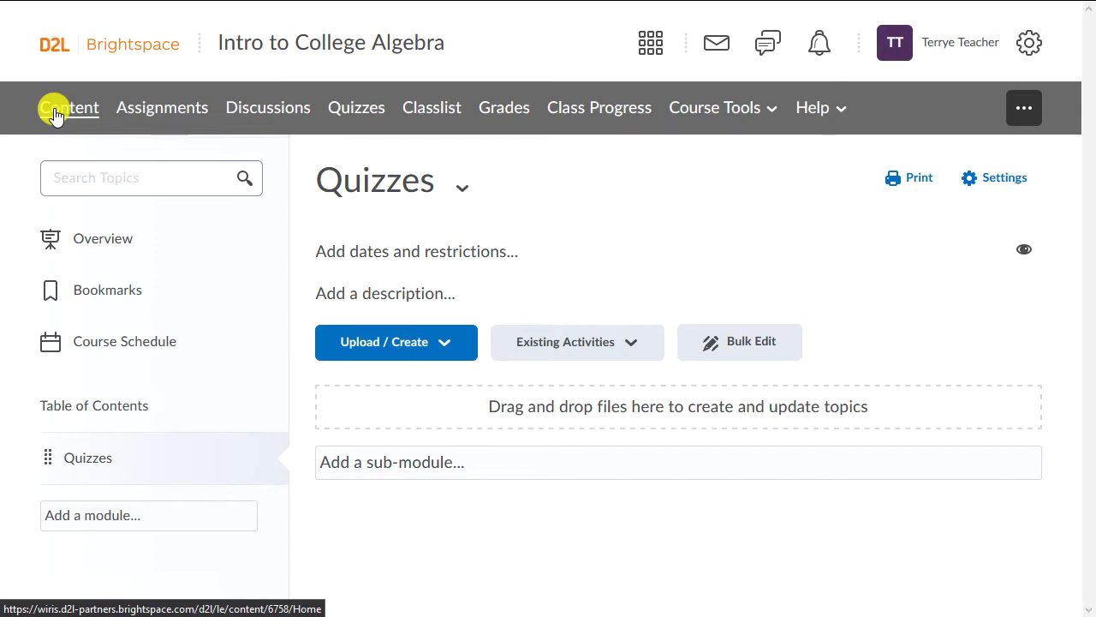
pyautogui.click(629, 340)
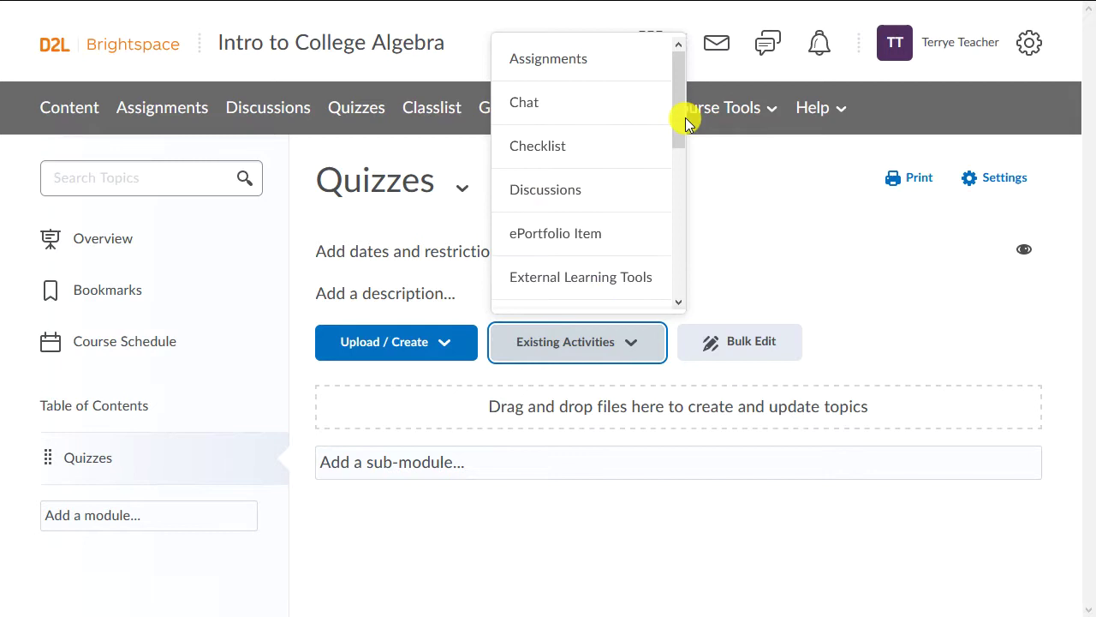
pyautogui.moveTo(679, 123); pyautogui.dragTo(683, 289)
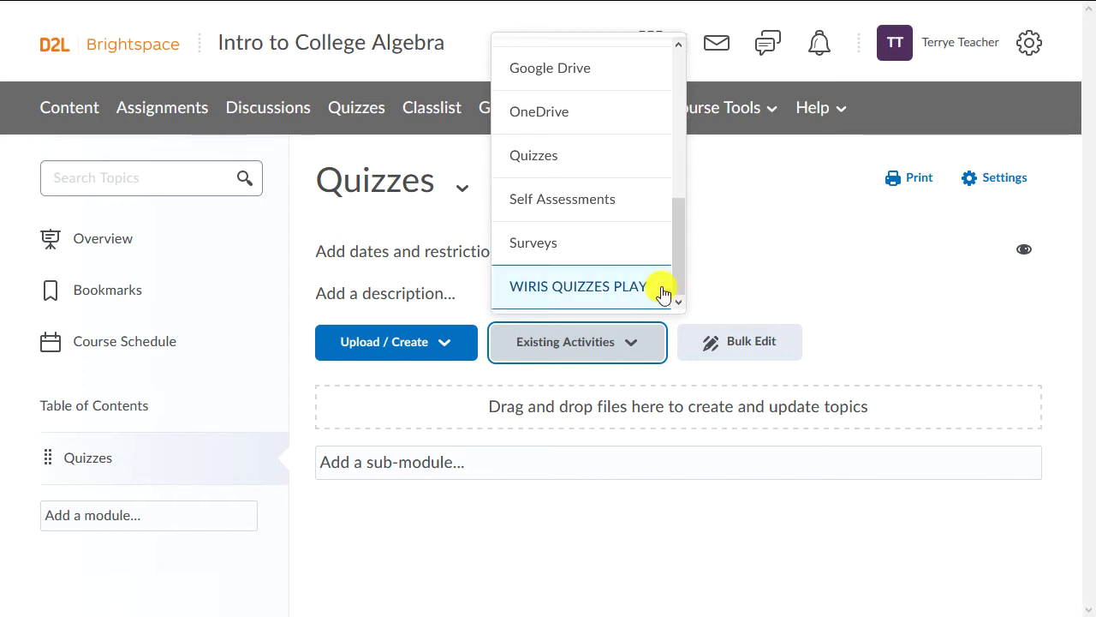
pyautogui.click(560, 294)
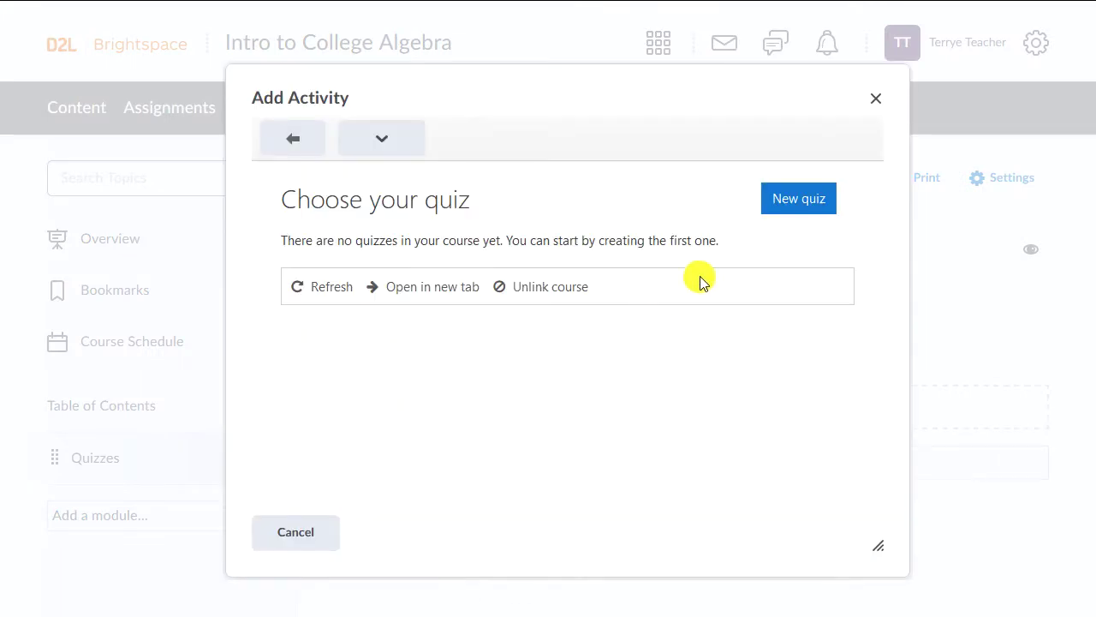
# Create a new Wiris quiz named 'Chapter 4 quiz', save it, and open its question editor.
pyautogui.click(795, 198)
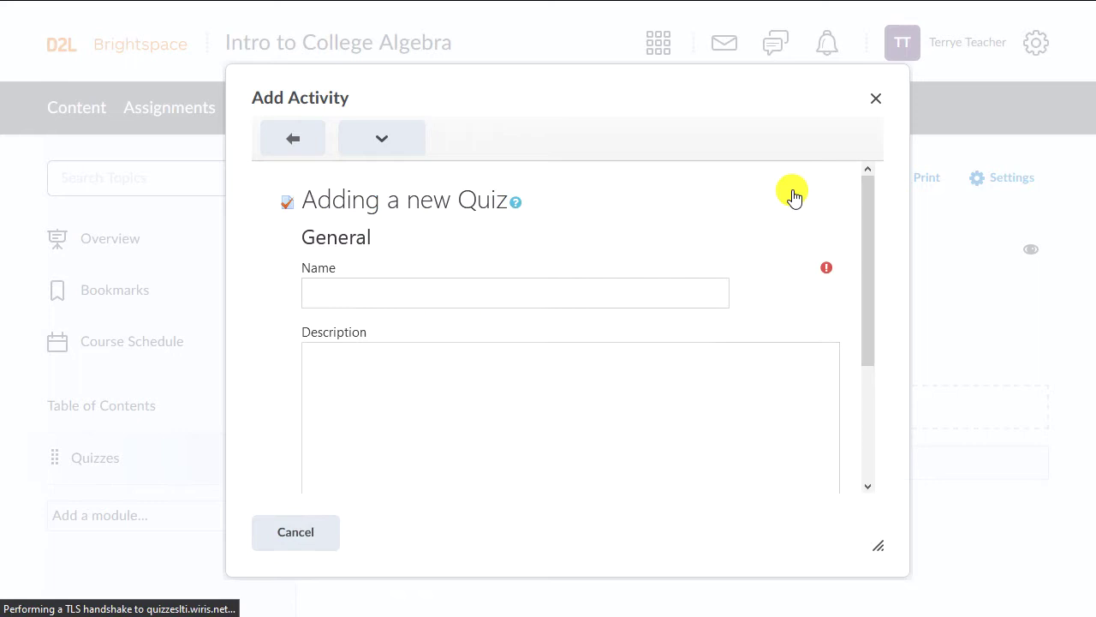
pyautogui.click(623, 297)
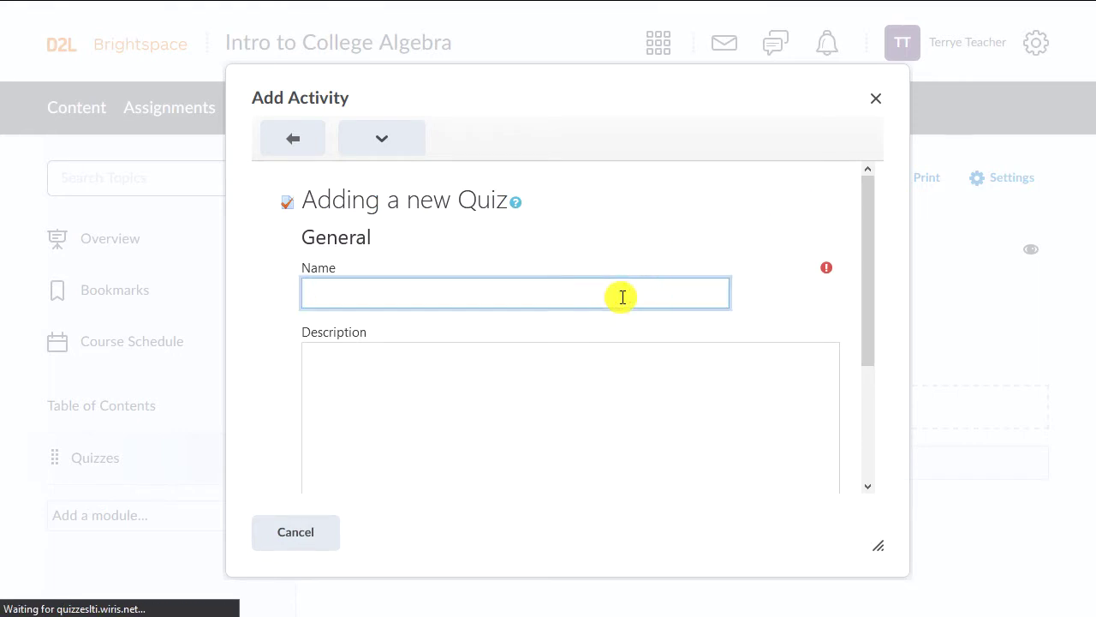
pyautogui.write('Chapter 4 quiz')
pyautogui.scroll(-2, 675, 394)
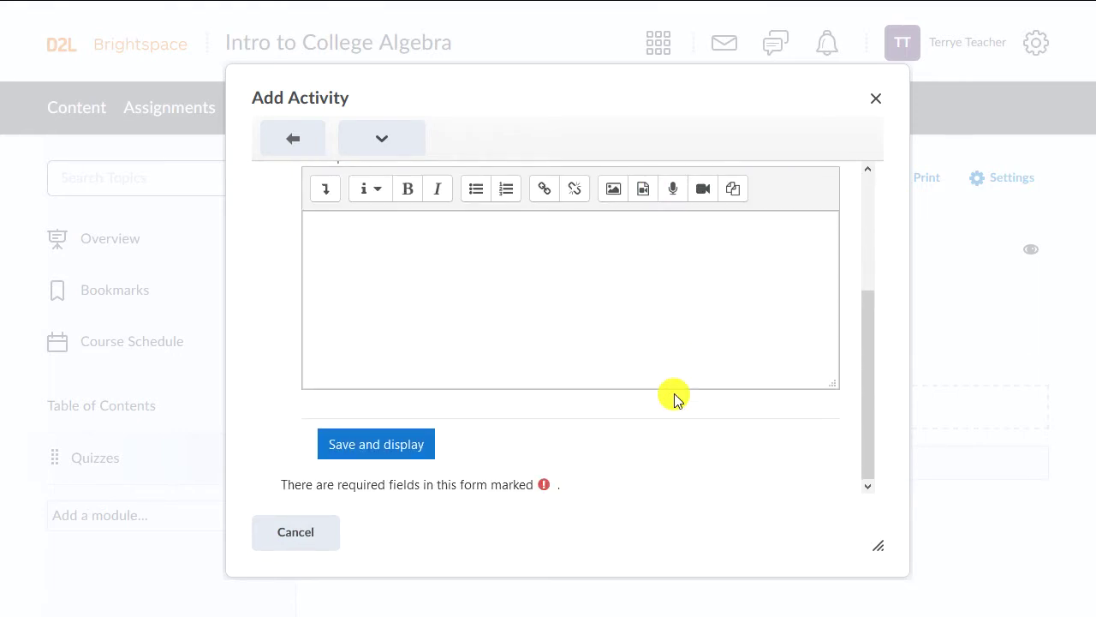
pyautogui.click(380, 439)
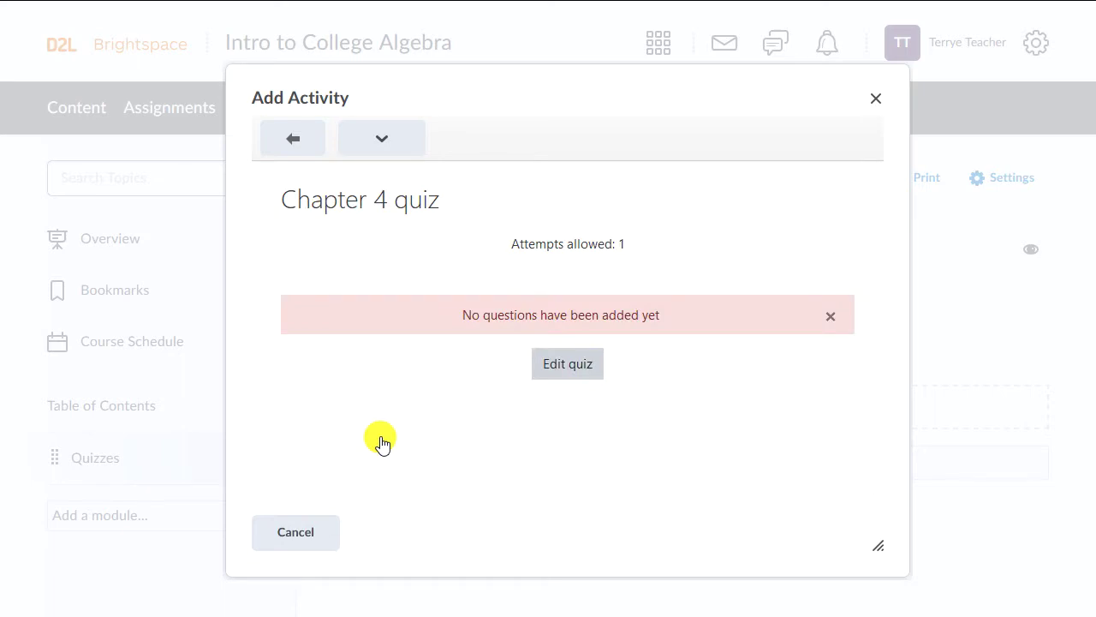
pyautogui.click(568, 364)
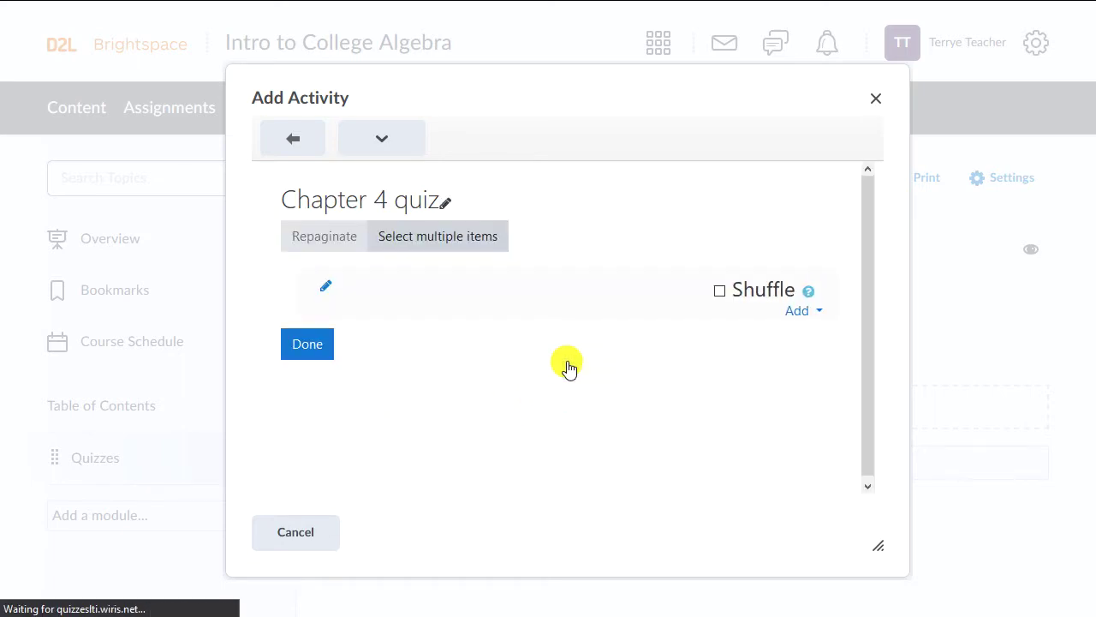
pyautogui.click(797, 313)
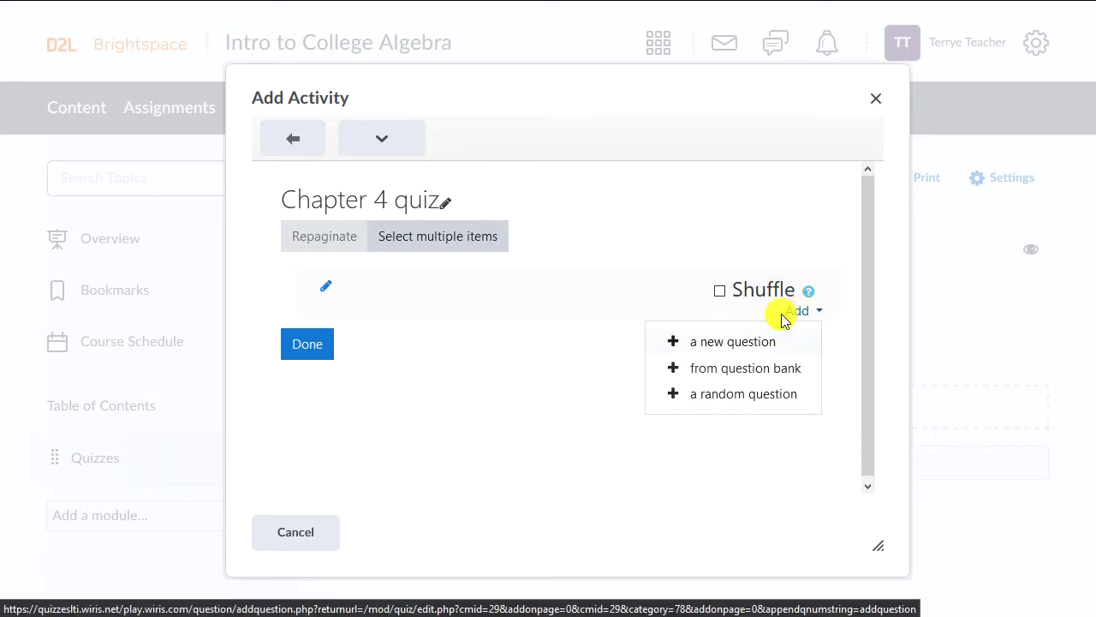
# Add a new question, preview each science question type, and pick Short answer - science.
pyautogui.click(743, 342)
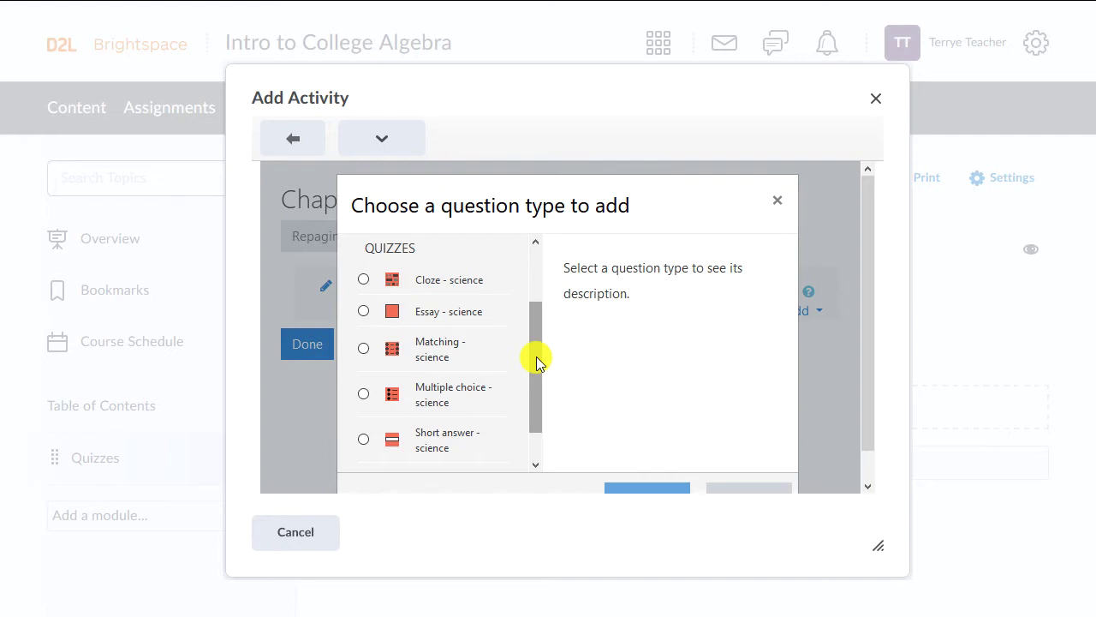
pyautogui.click(457, 284)
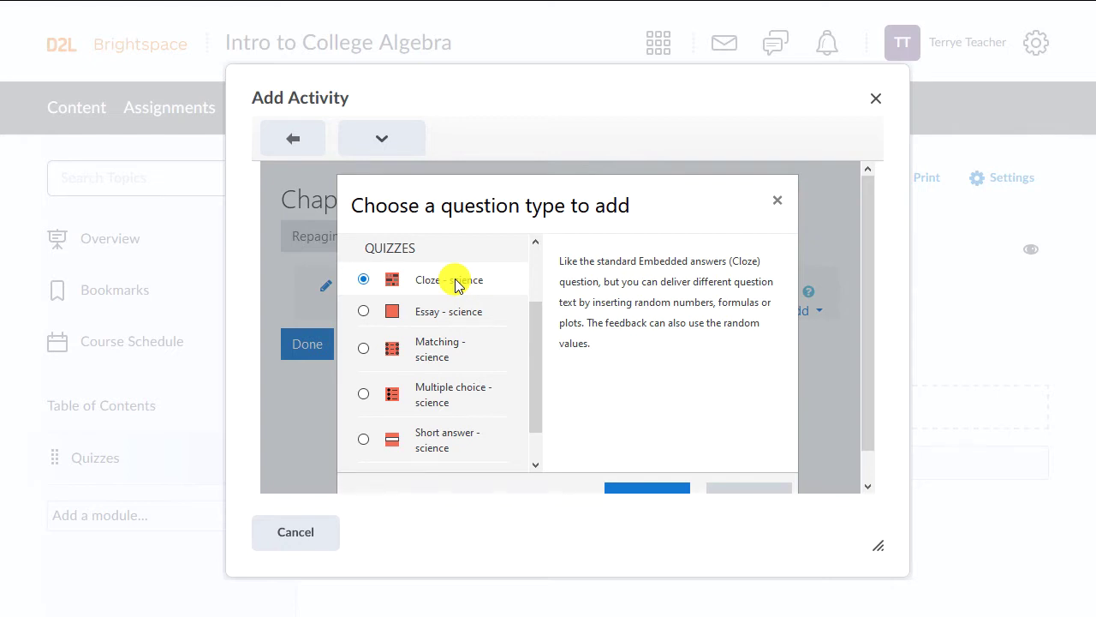
pyautogui.click(448, 313)
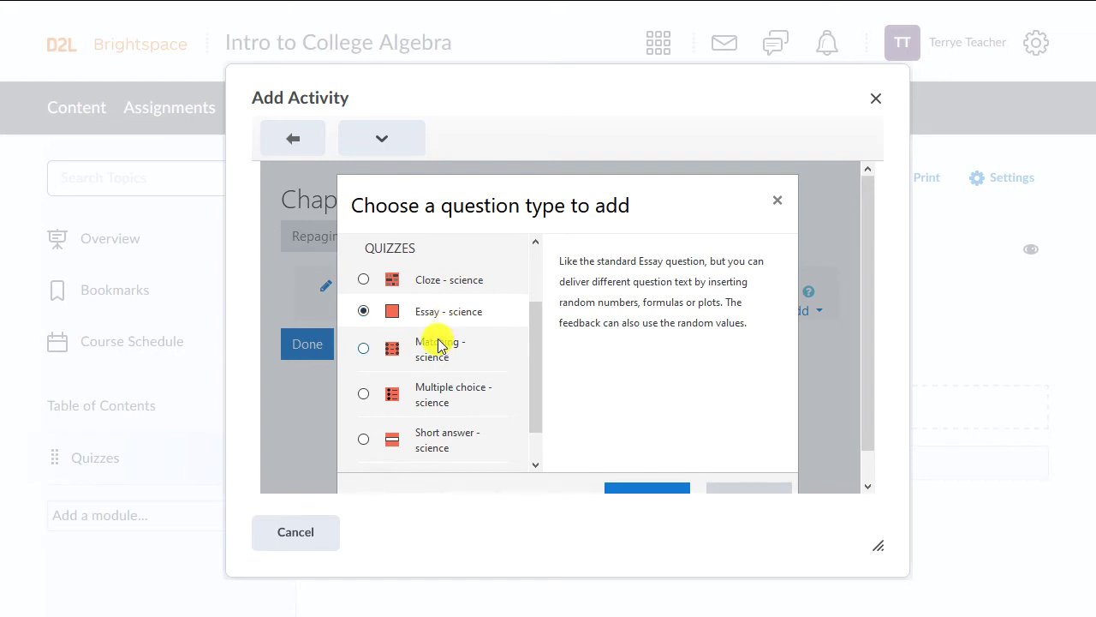
pyautogui.click(439, 351)
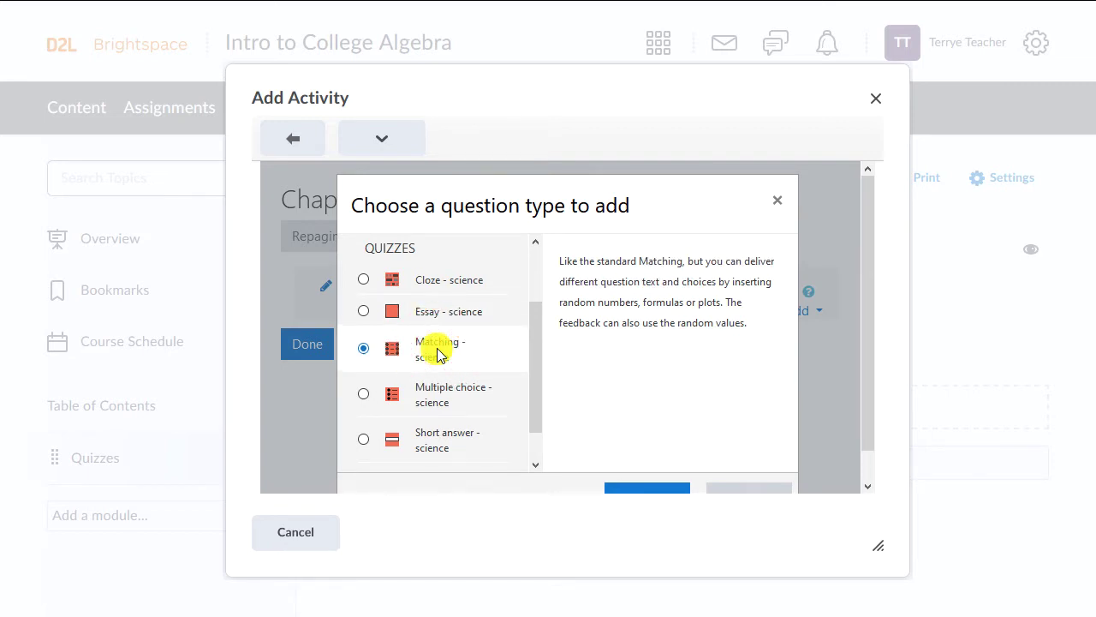
pyautogui.click(434, 397)
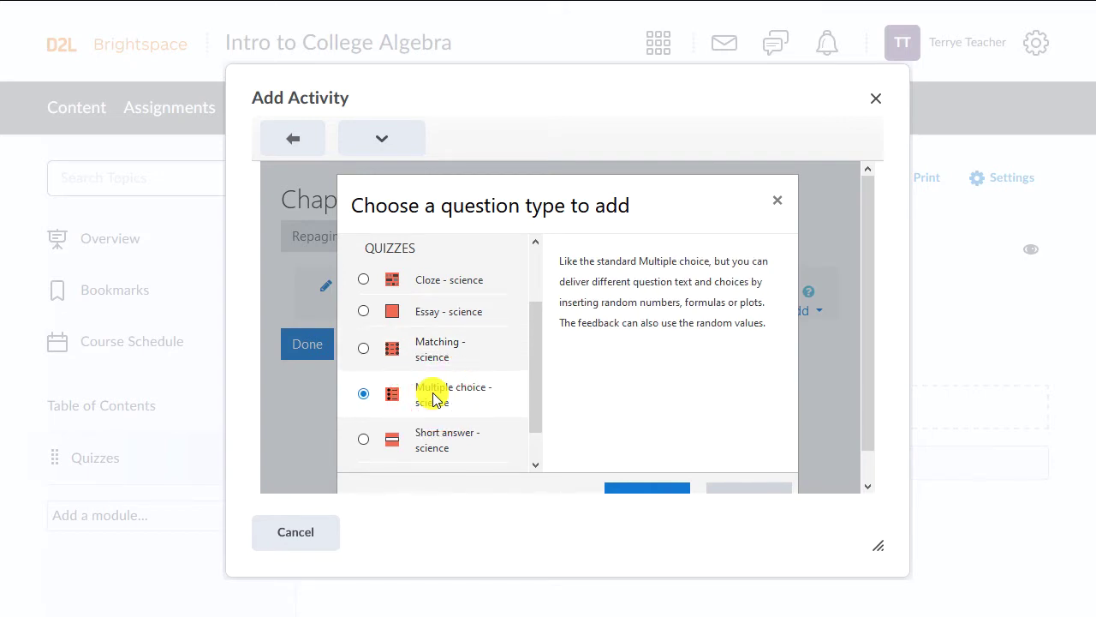
pyautogui.click(435, 437)
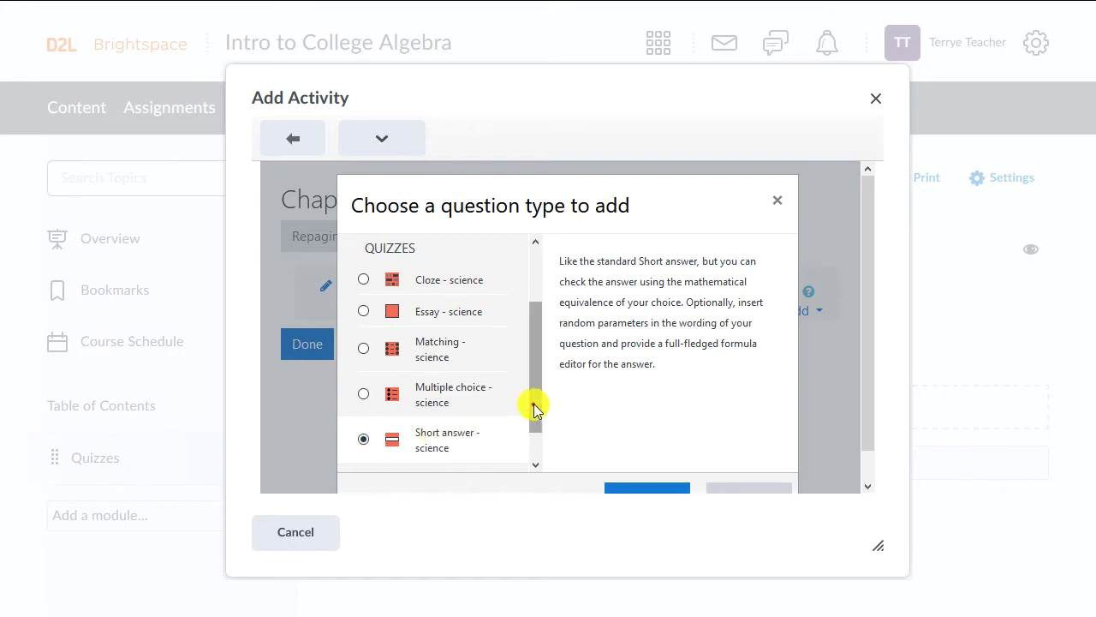
pyautogui.moveTo(534, 404); pyautogui.dragTo(532, 452)
pyautogui.click(439, 450)
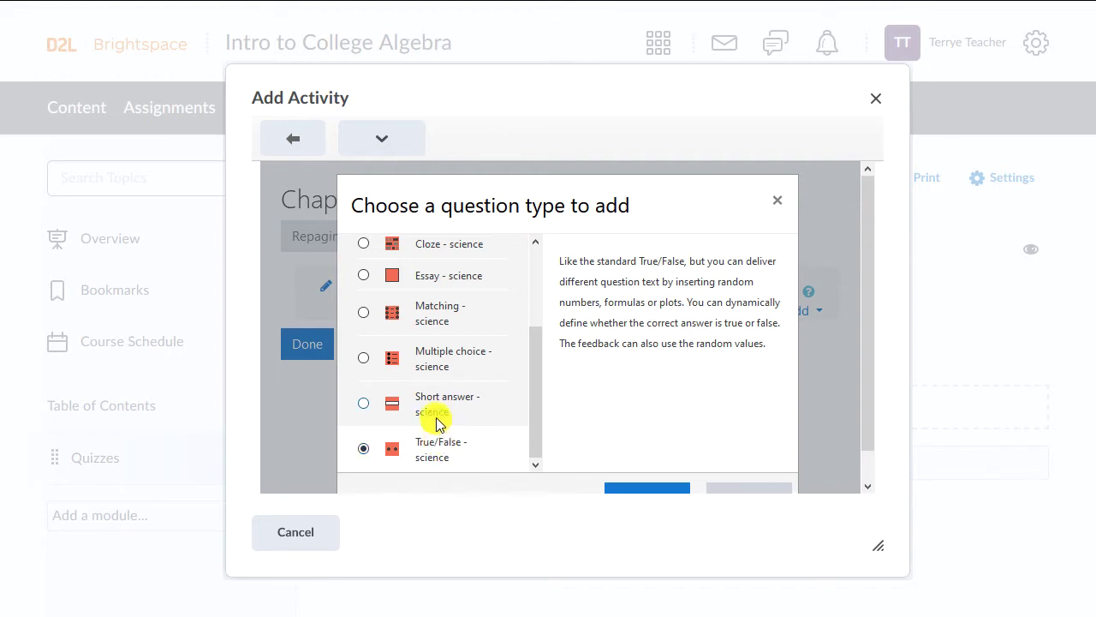
pyautogui.click(441, 411)
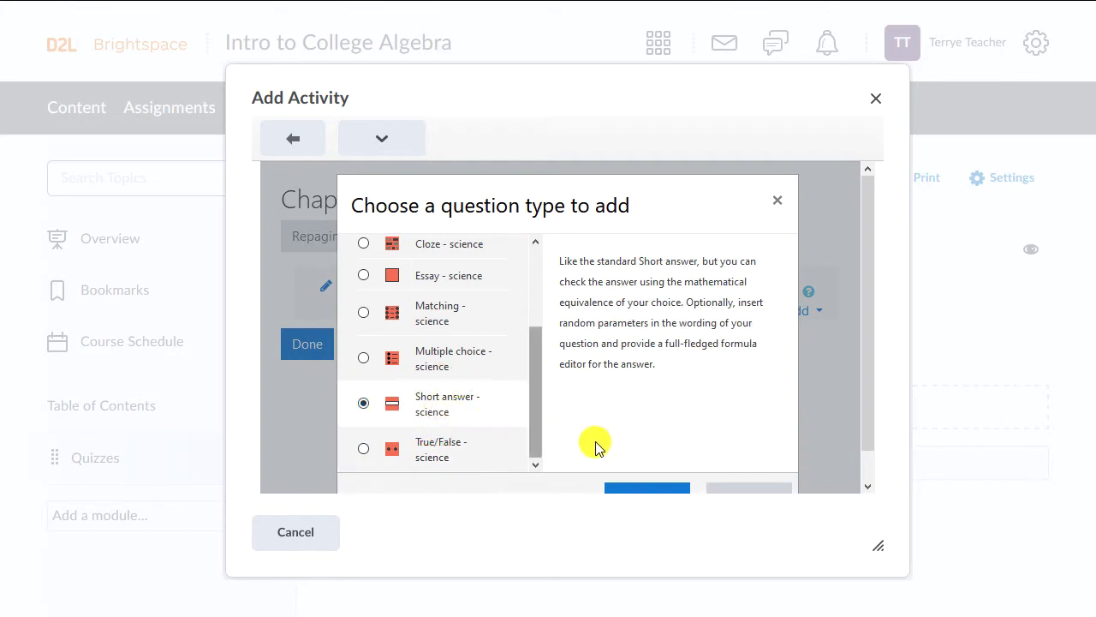
pyautogui.scroll(-1, 647, 465)
# Confirm the type, name the question 'Question 1', and begin the text 'What is the amplitude'.
pyautogui.click(648, 468)
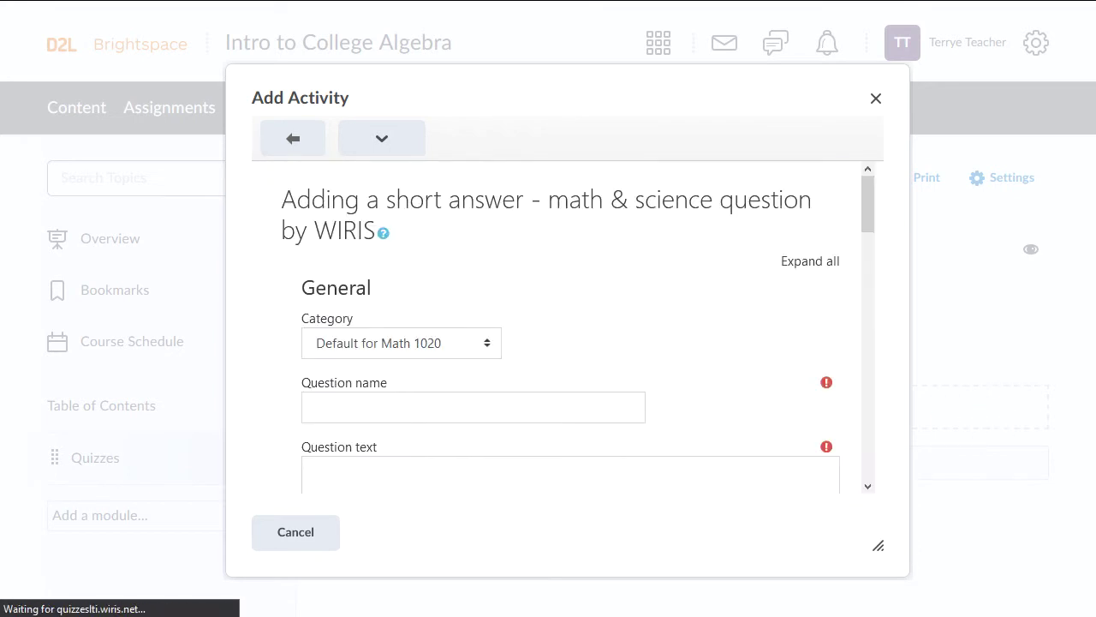
pyautogui.click(557, 406)
pyautogui.write('Que')
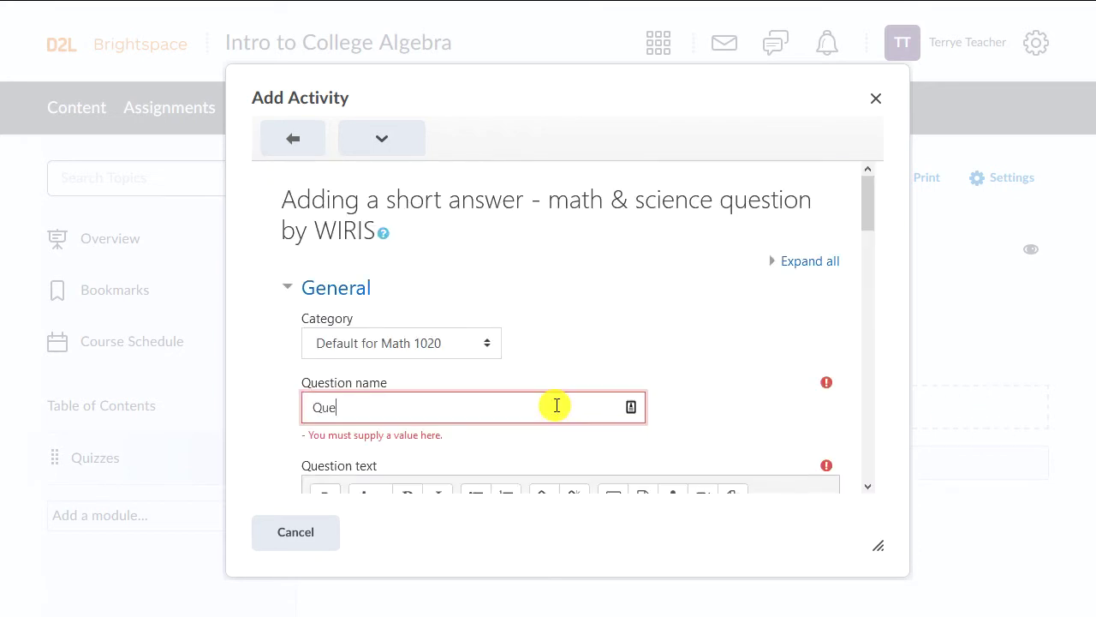
pyautogui.write('stion 1')
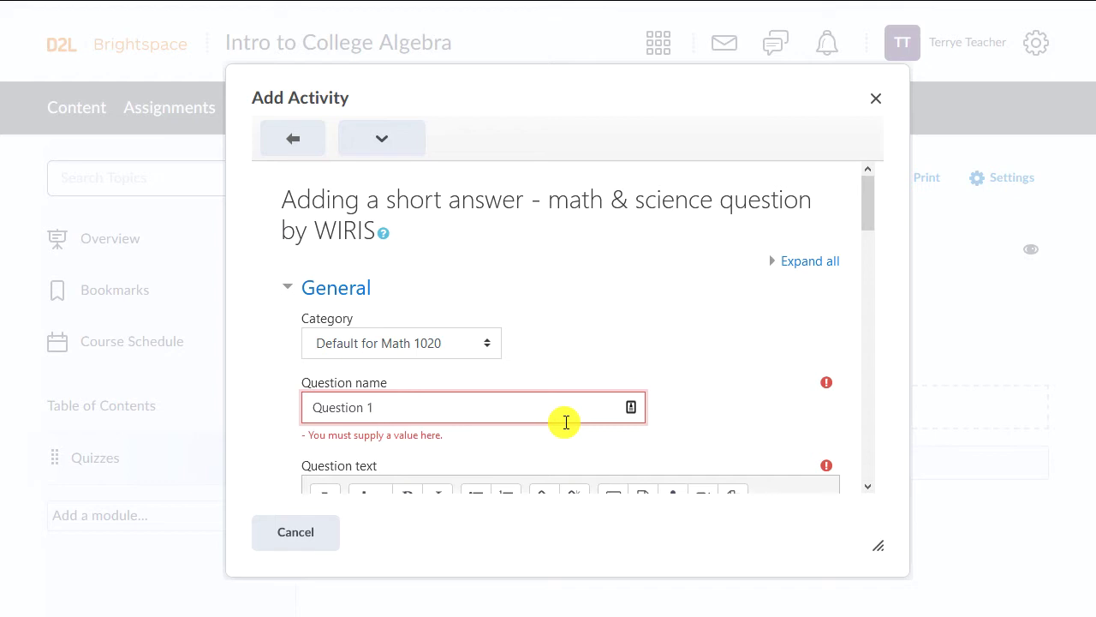
pyautogui.scroll(-3, 565, 422)
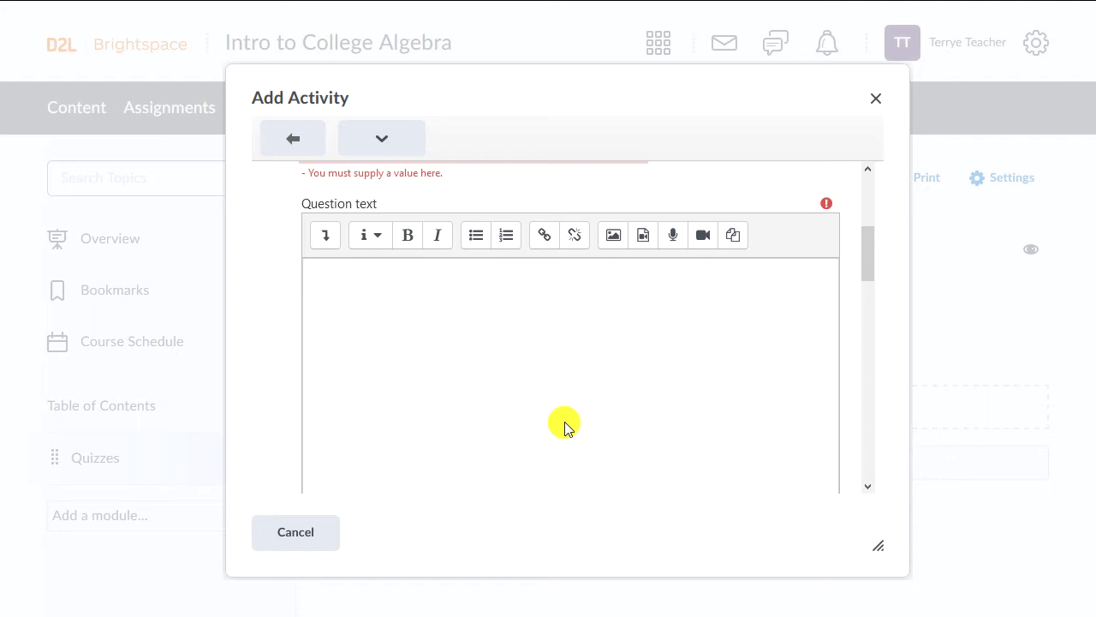
pyautogui.click(564, 421)
pyautogui.write('W')
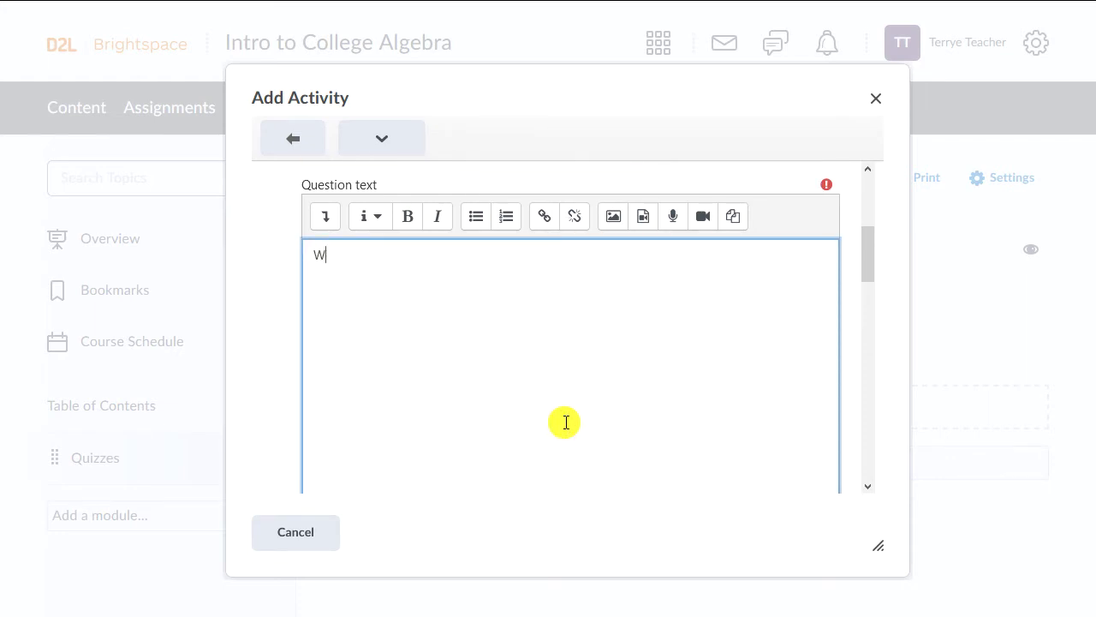
pyautogui.write('hat is the amplitude:')
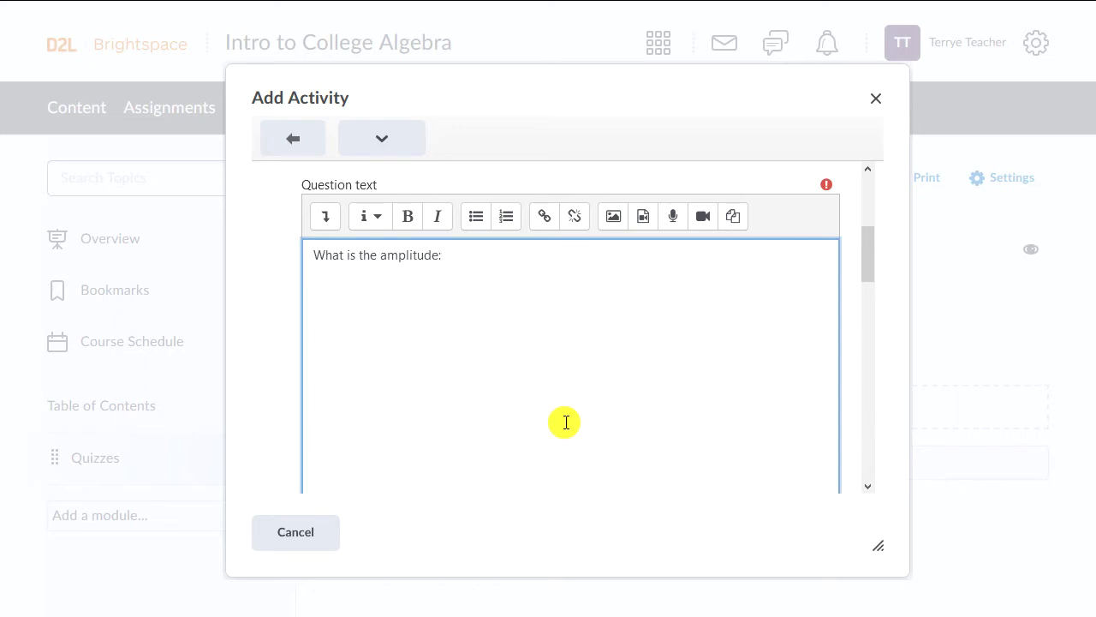
# Insert the MathType formula y = #a sin(#b) + #c into the question text.
pyautogui.click(318, 214)
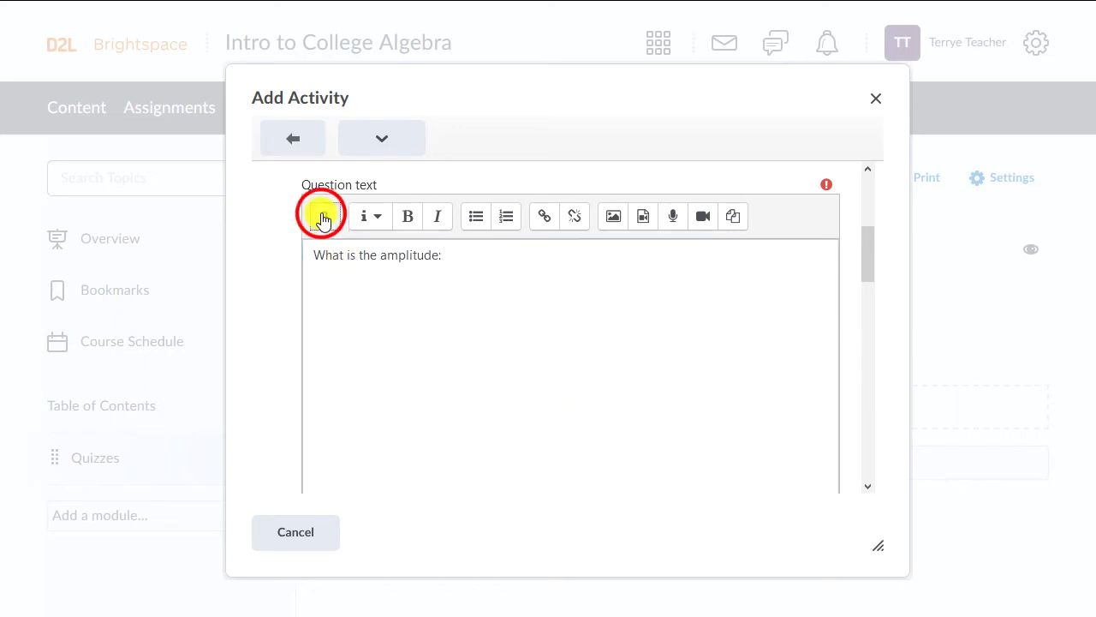
pyautogui.click(366, 288)
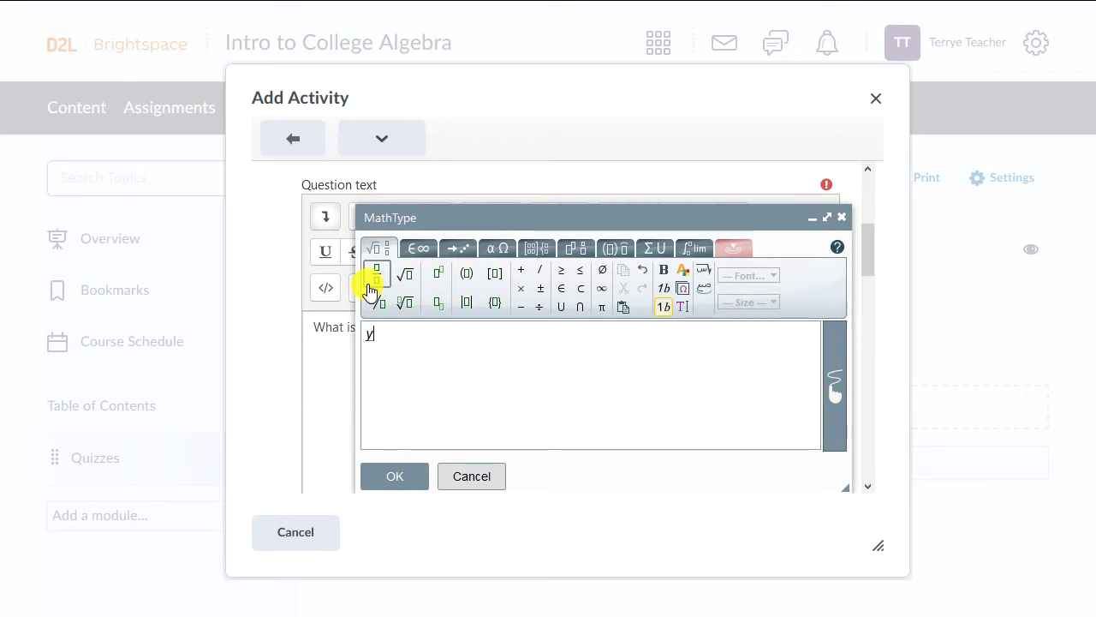
pyautogui.write('y = #asin')
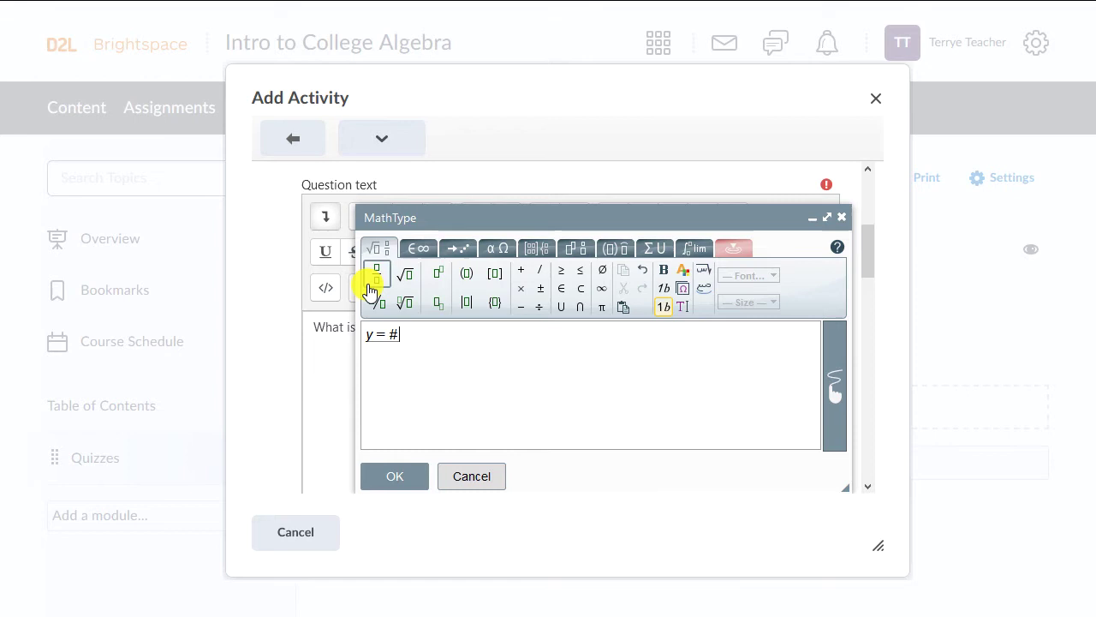
pyautogui.click(470, 274)
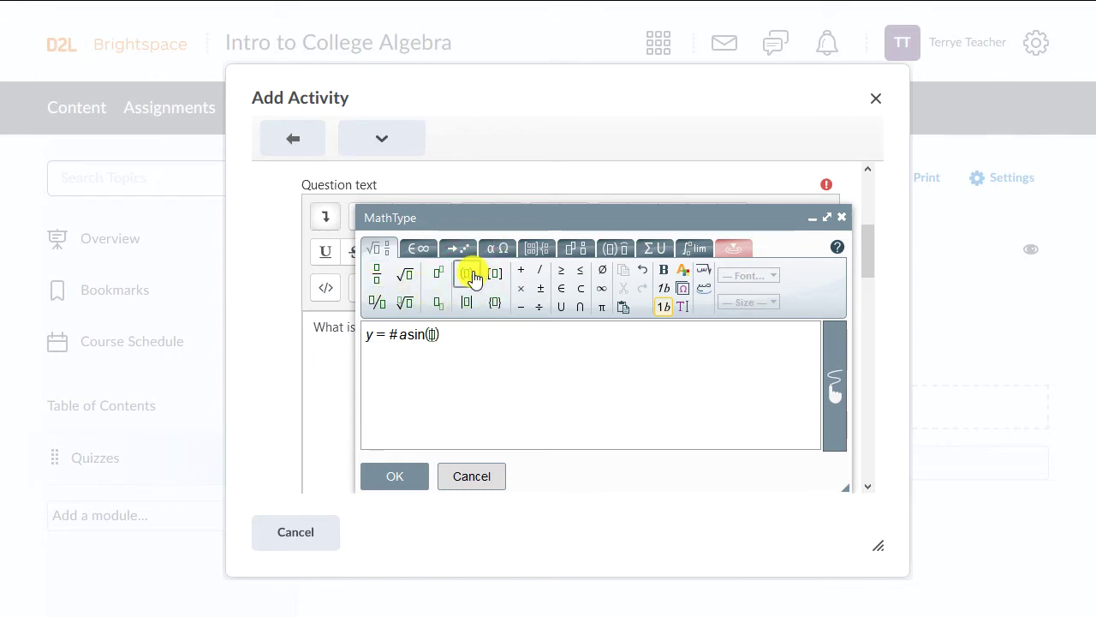
pyautogui.write('#b')
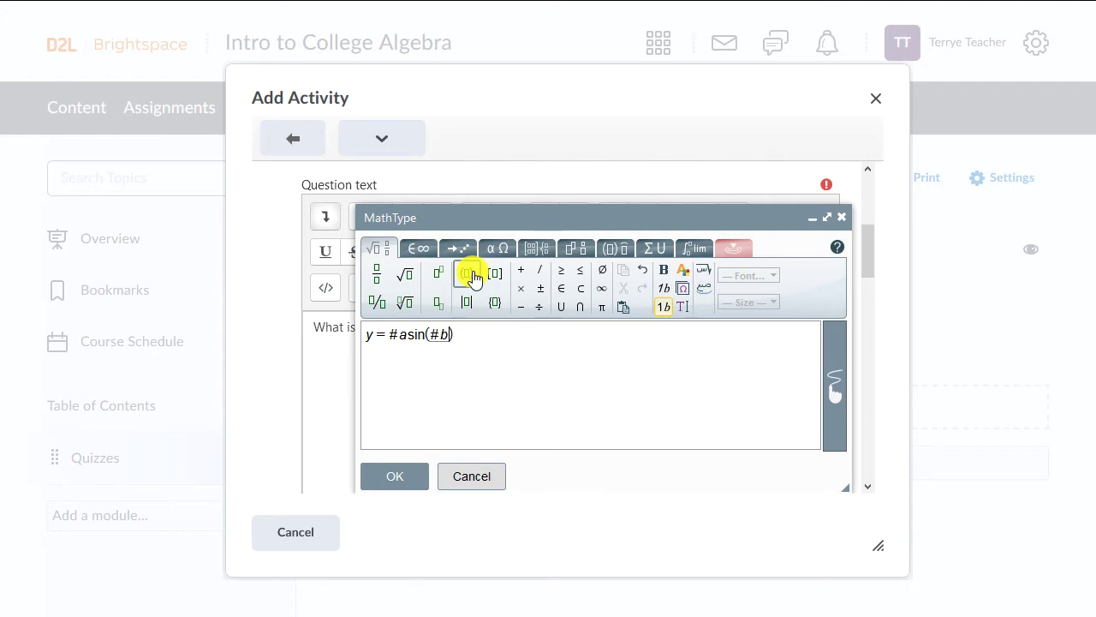
pyautogui.press('Right')
pyautogui.write('+#c')
pyautogui.click(394, 476)
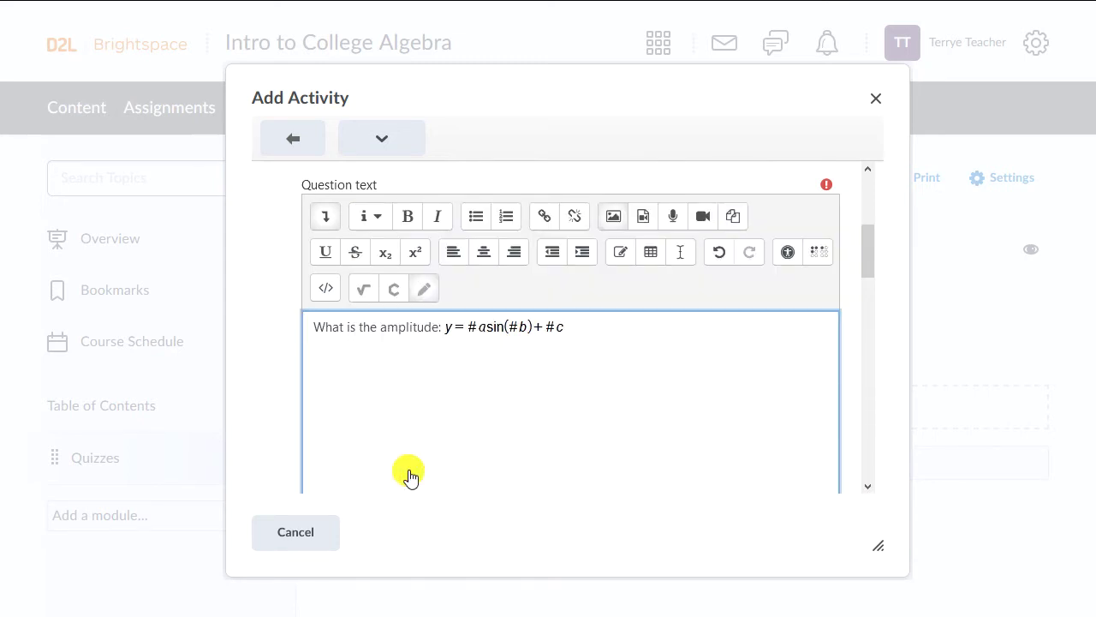
# Open the Wiris math properties editor for the Answer 1 field.
pyautogui.scroll(-7, 409, 475)
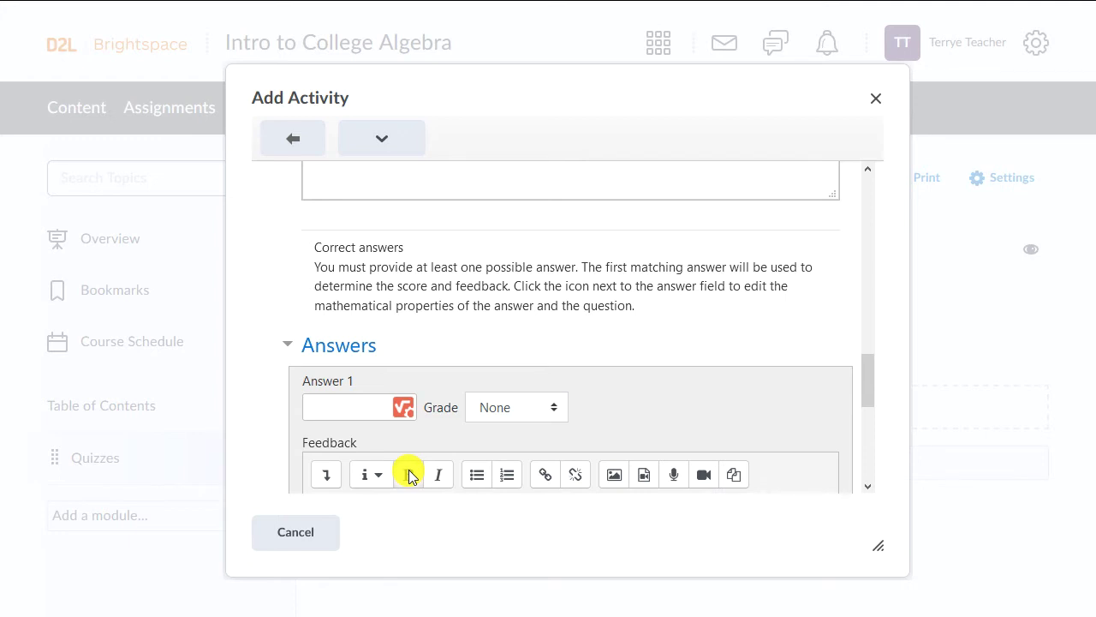
pyautogui.click(405, 408)
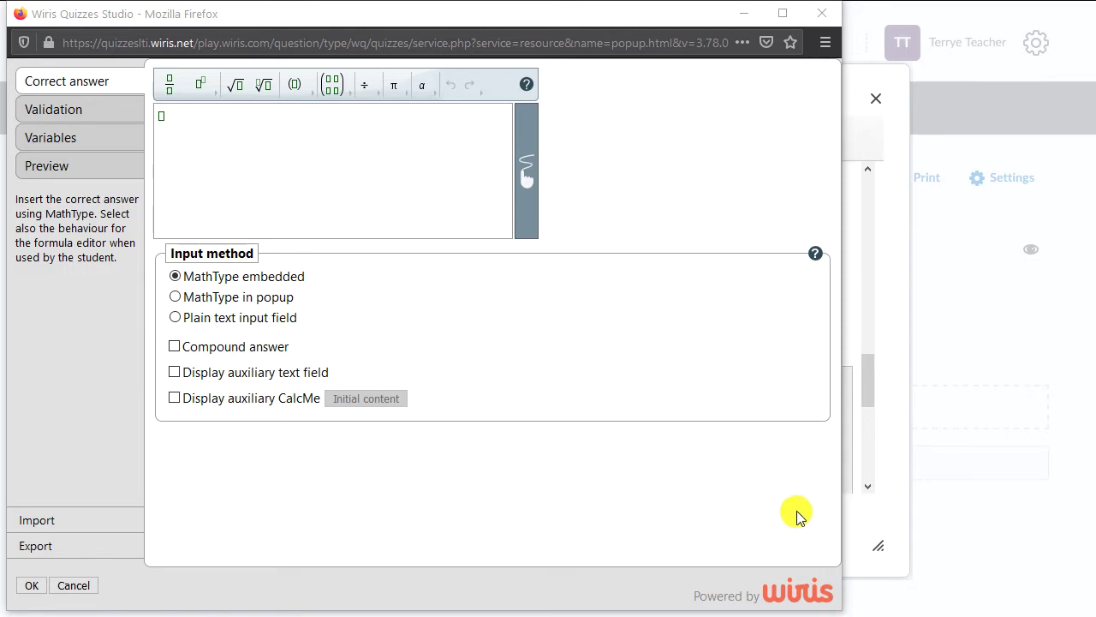
# Enter #a as the correct answer formula in the MathType editor.
pyautogui.click(219, 162)
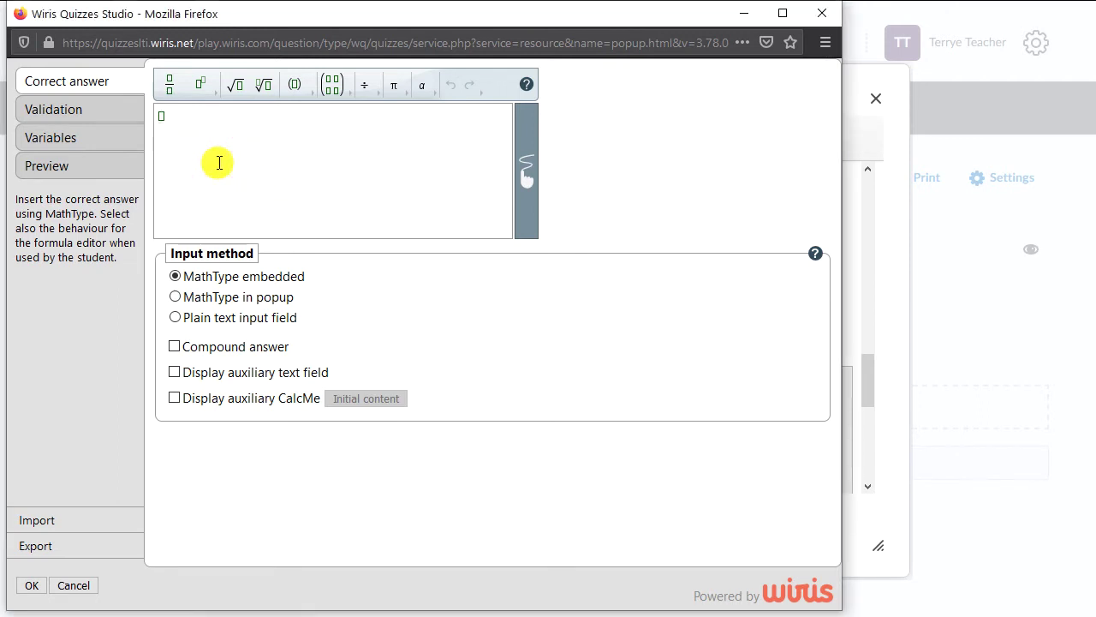
pyautogui.write('#a')
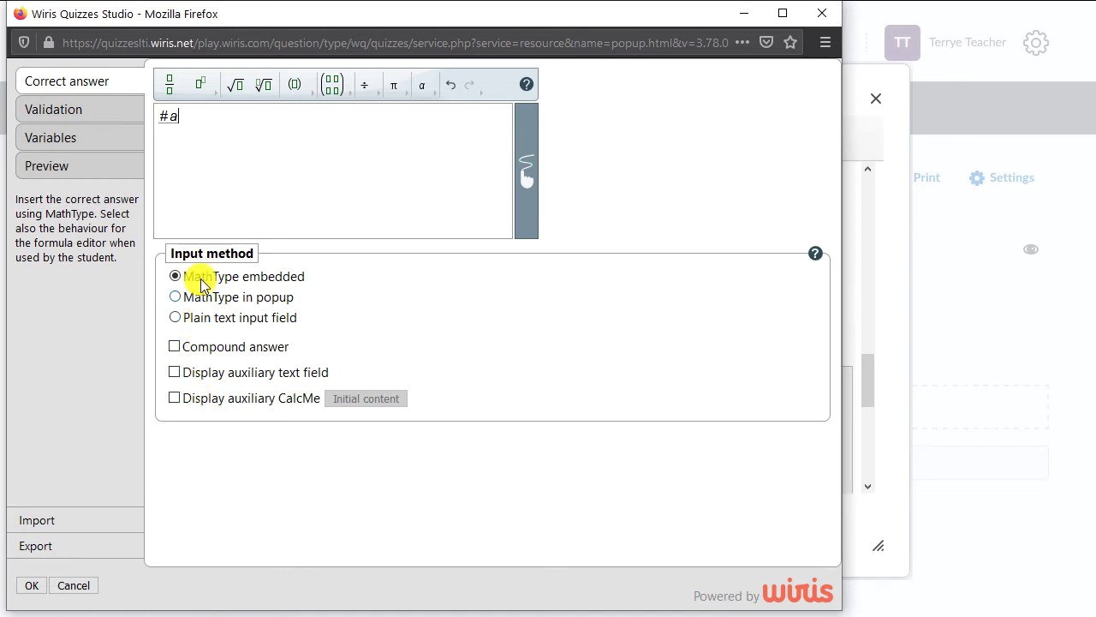
# Check the Quantity validation options, keep General as allowed input, and go to Variables.
pyautogui.click(71, 110)
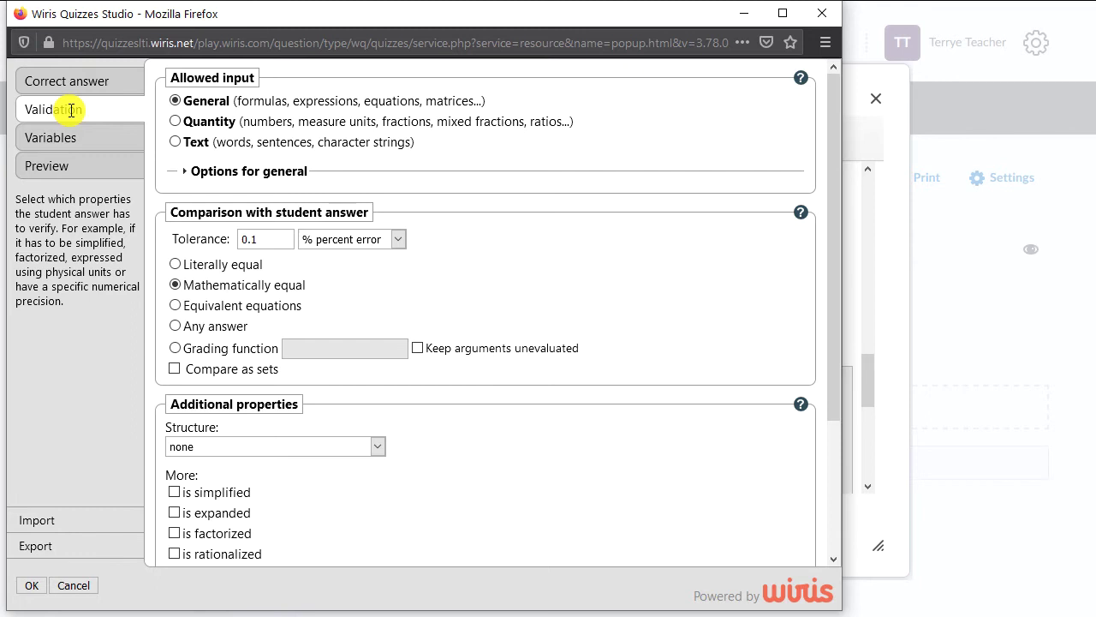
pyautogui.click(175, 121)
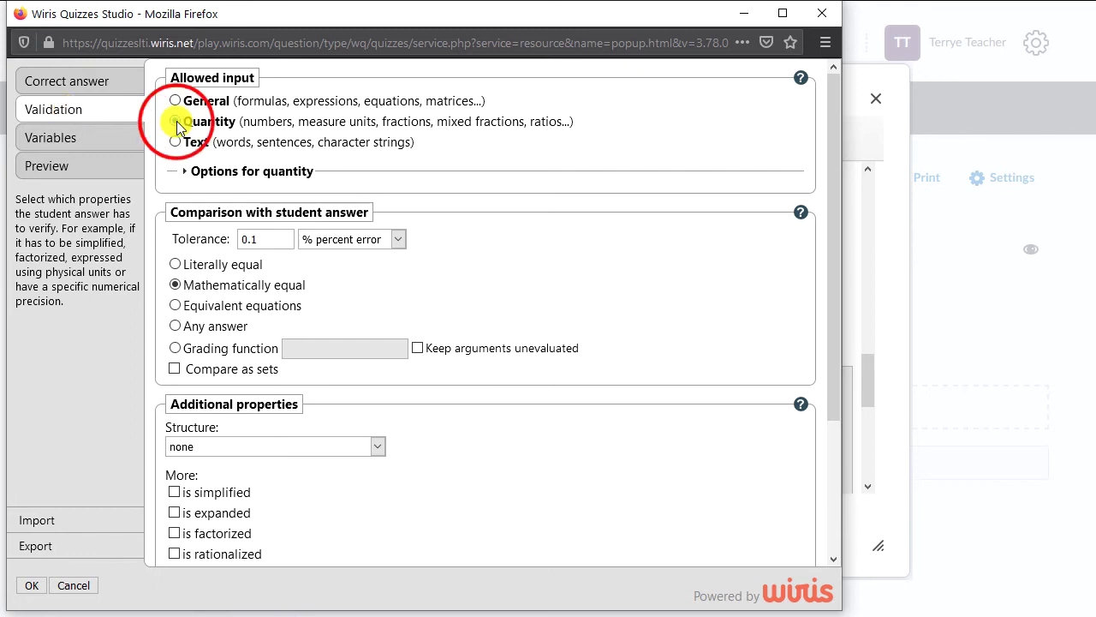
pyautogui.click(187, 174)
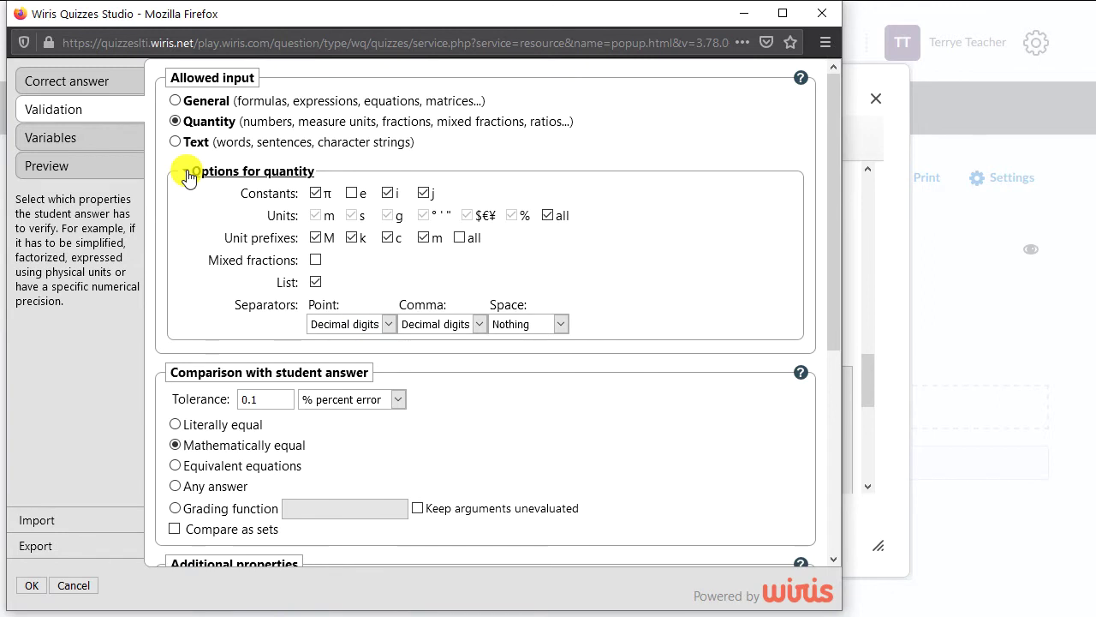
pyautogui.scroll(-1, 193, 214)
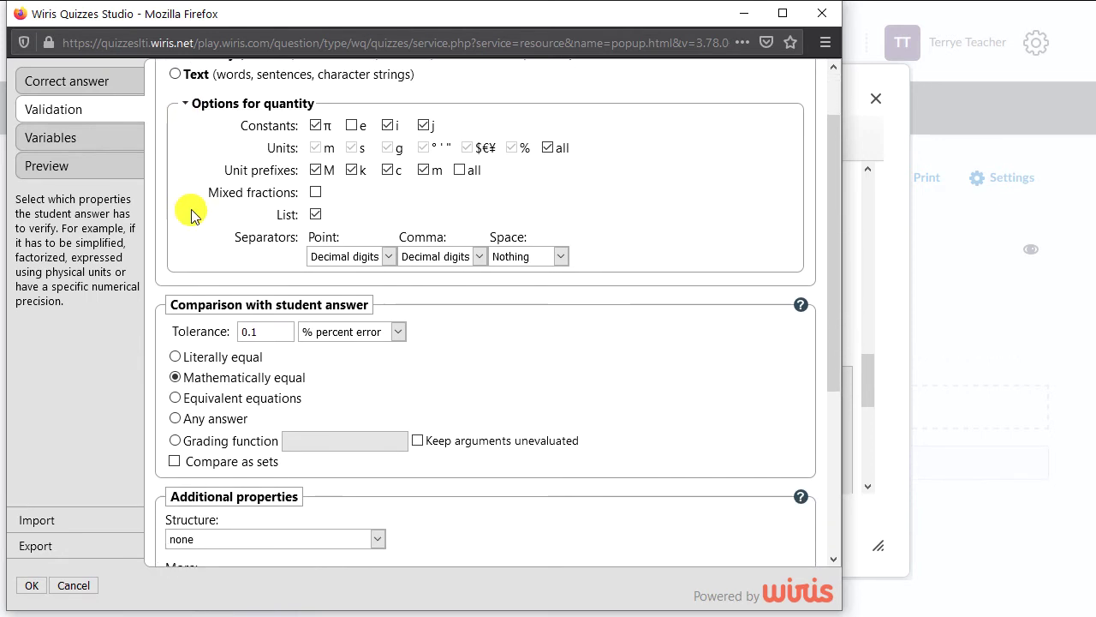
pyautogui.scroll(-4, 191, 214)
pyautogui.scroll(4, 191, 215)
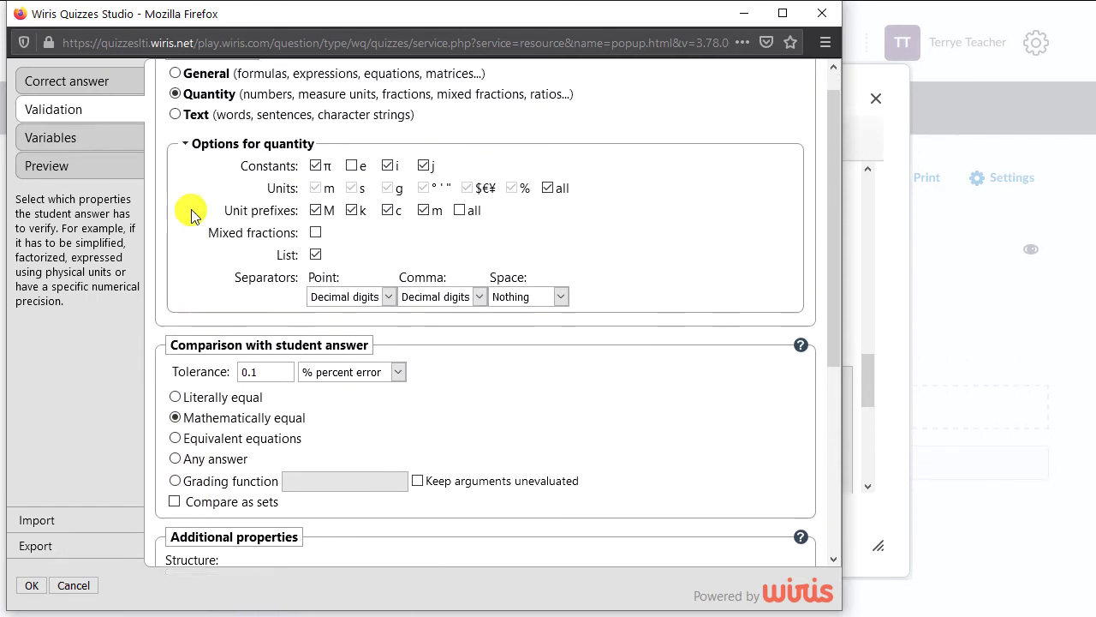
pyautogui.scroll(1, 191, 214)
pyautogui.click(176, 100)
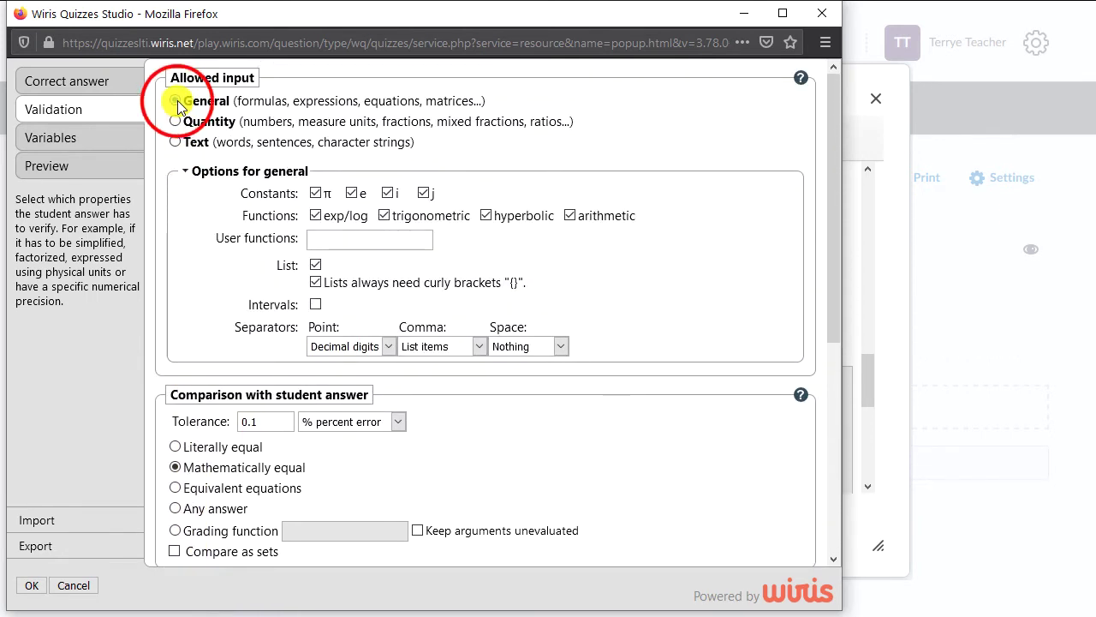
pyautogui.click(74, 134)
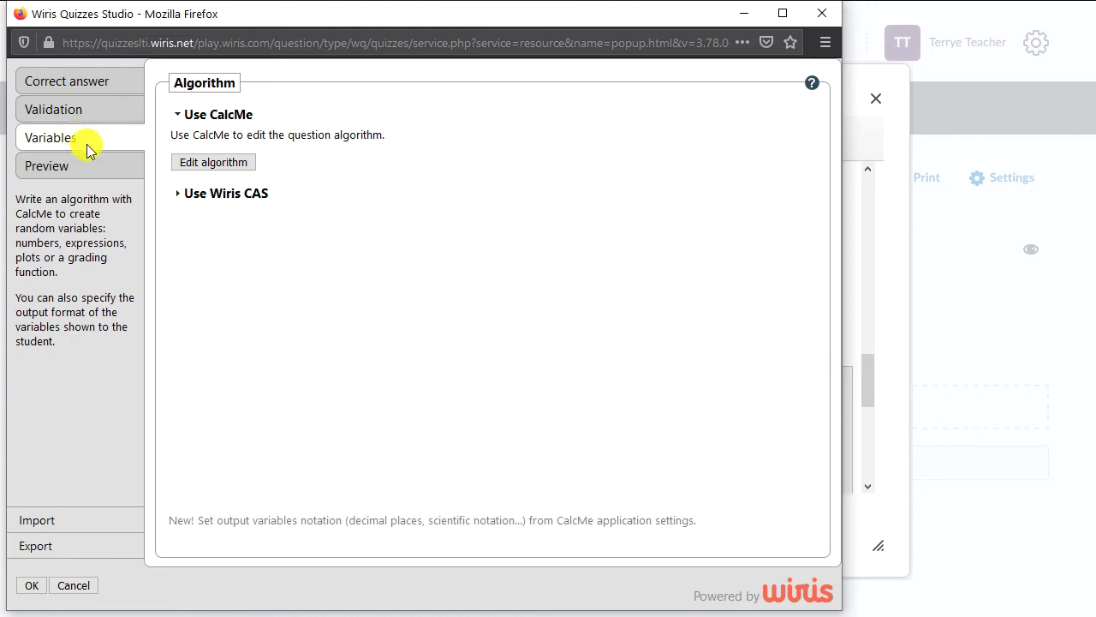
# Define variable a = random(1,6) in the CalcMe algorithm editor.
pyautogui.click(209, 162)
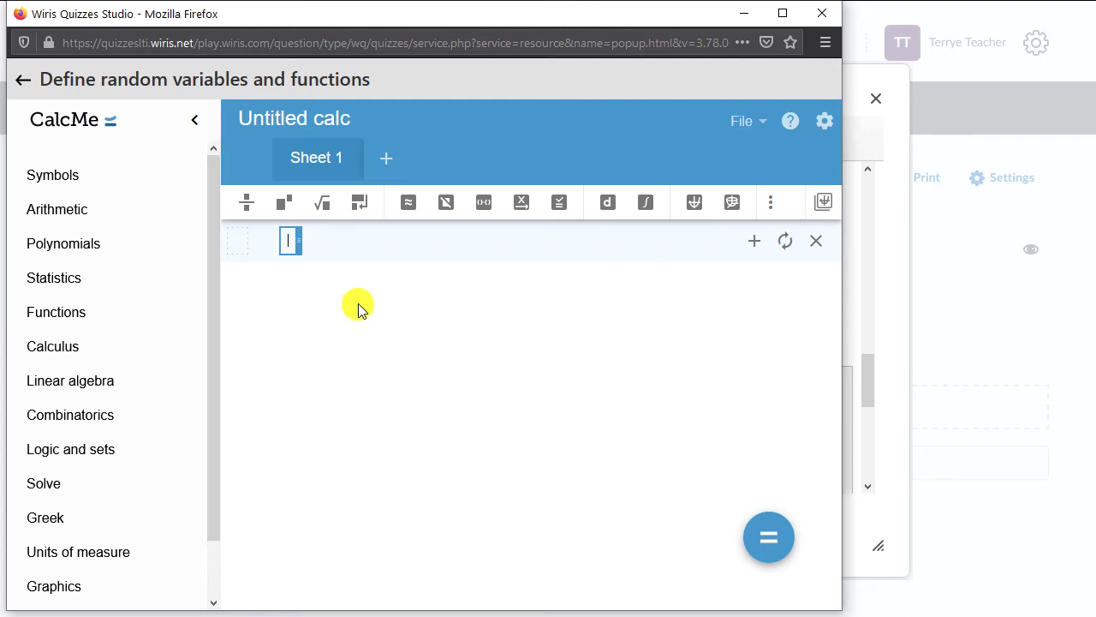
pyautogui.write('a =')
pyautogui.press('Tab')
pyautogui.write('random')
pyautogui.write('(1,6)')
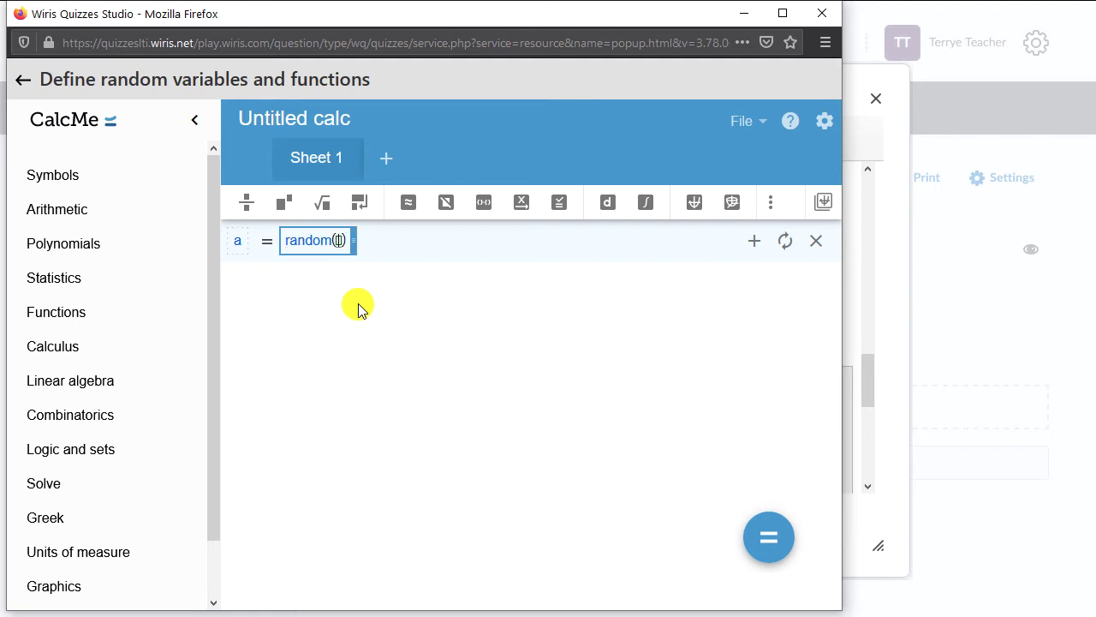
pyautogui.press('Return')
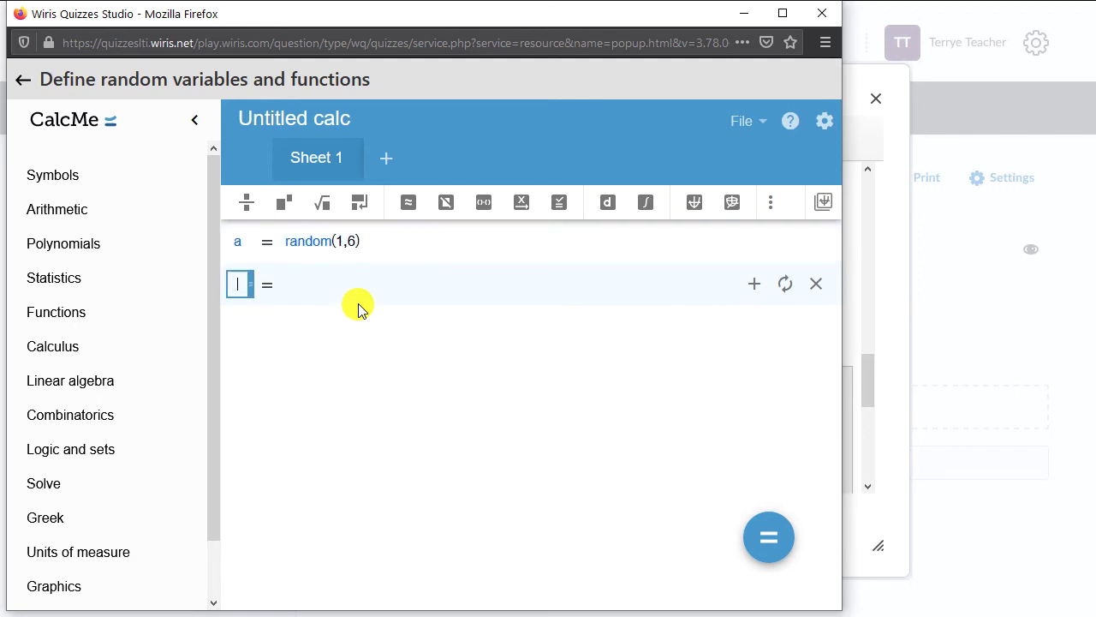
# Define b = x − π using the π symbol, and c = random(-3,10).
pyautogui.write('b')
pyautogui.press('Tab')
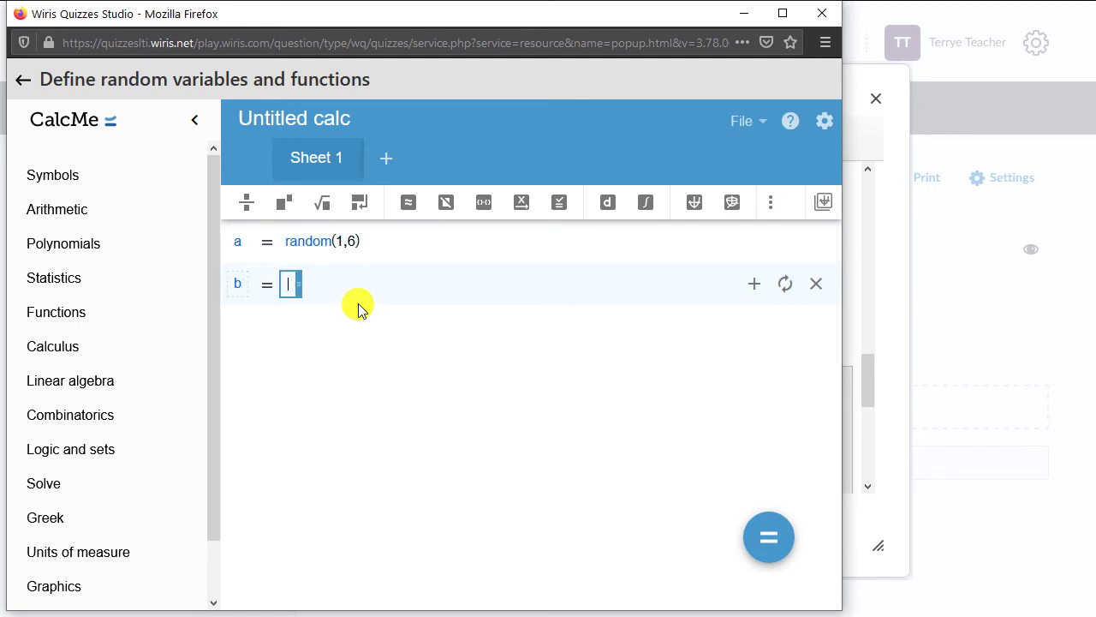
pyautogui.write('x-')
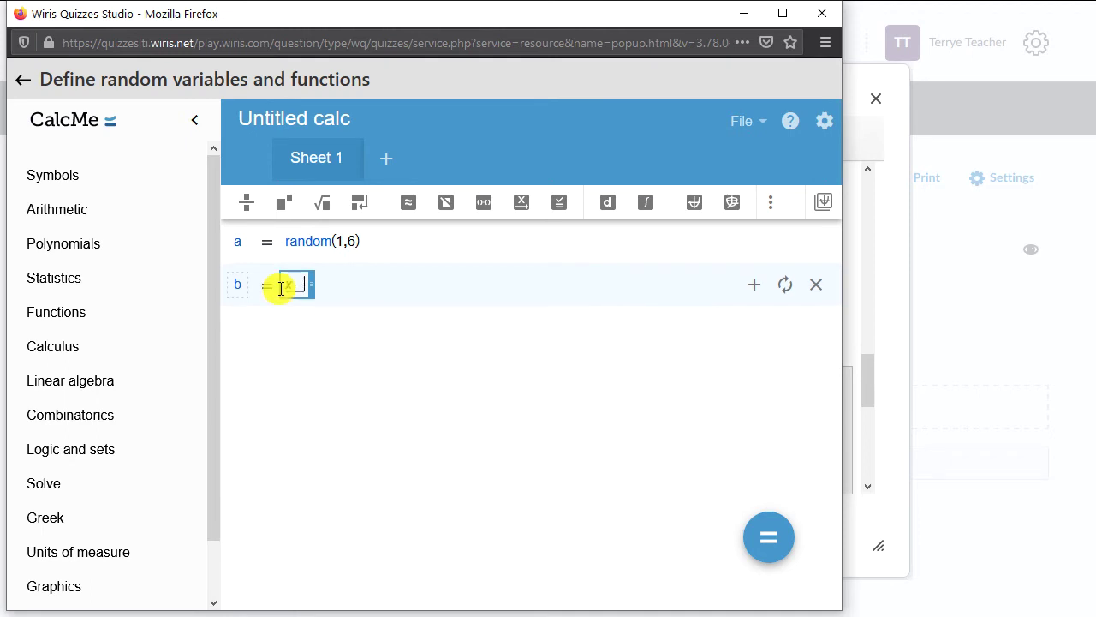
pyautogui.click(54, 176)
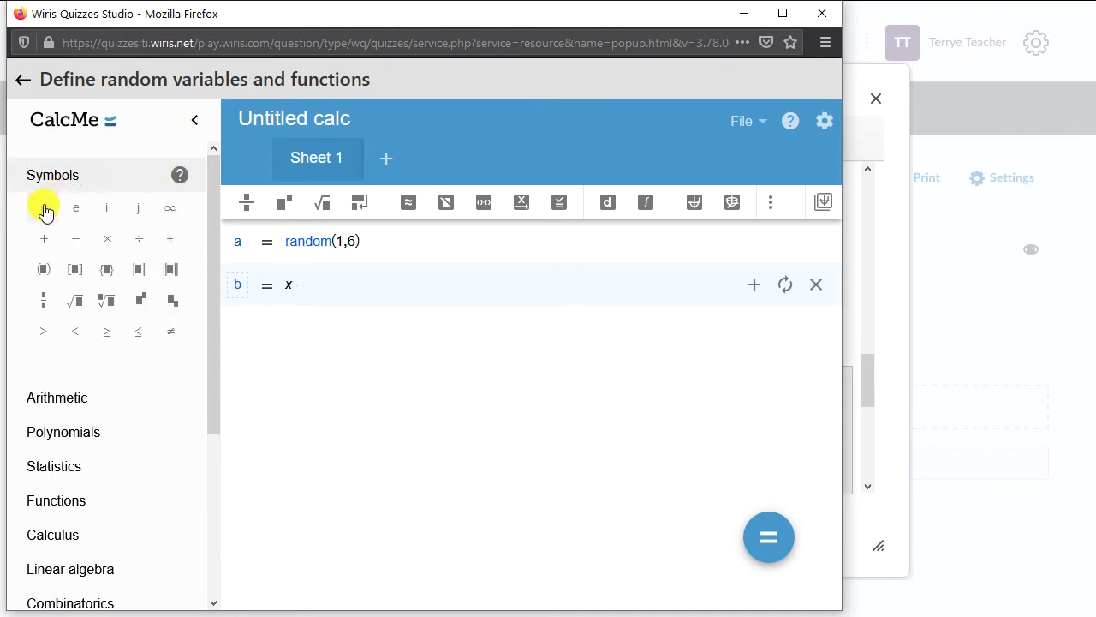
pyautogui.click(44, 208)
pyautogui.press('Return')
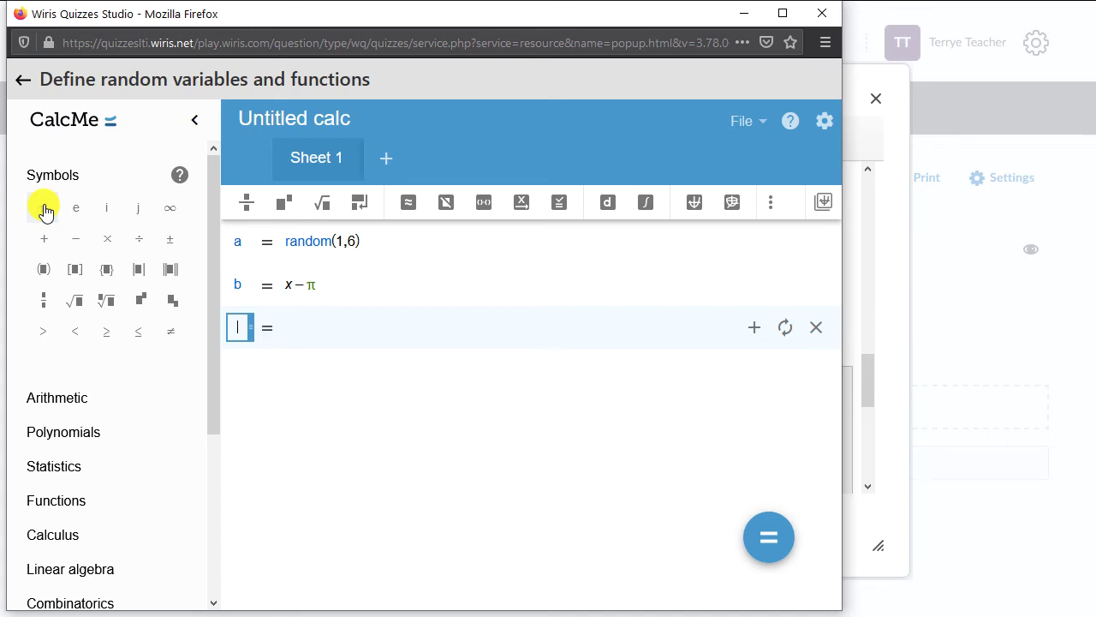
pyautogui.write('c')
pyautogui.press('Tab')
pyautogui.write('ra')
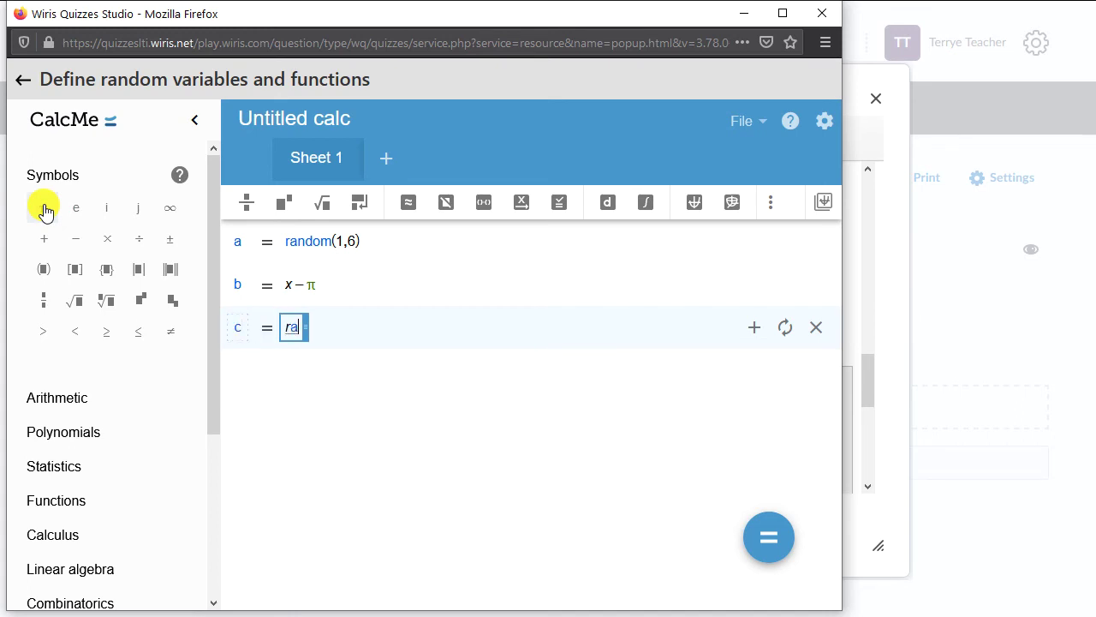
pyautogui.write('ndom(-3,')
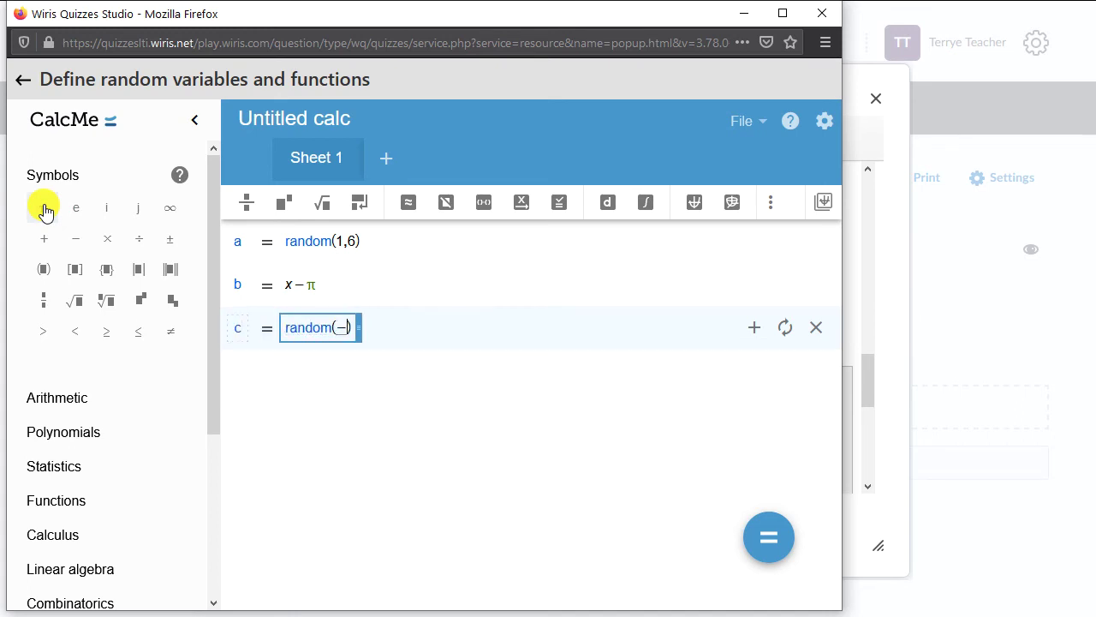
pyautogui.write('10')
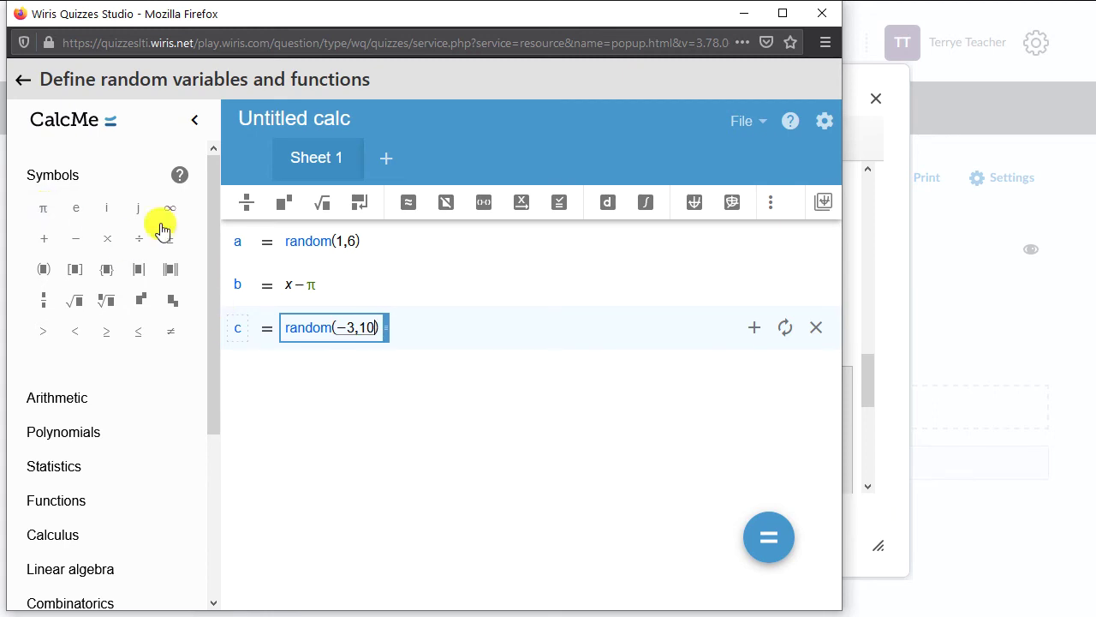
# Preview the question, insert the correct answer 1, and test it as Correct.
pyautogui.click(21, 83)
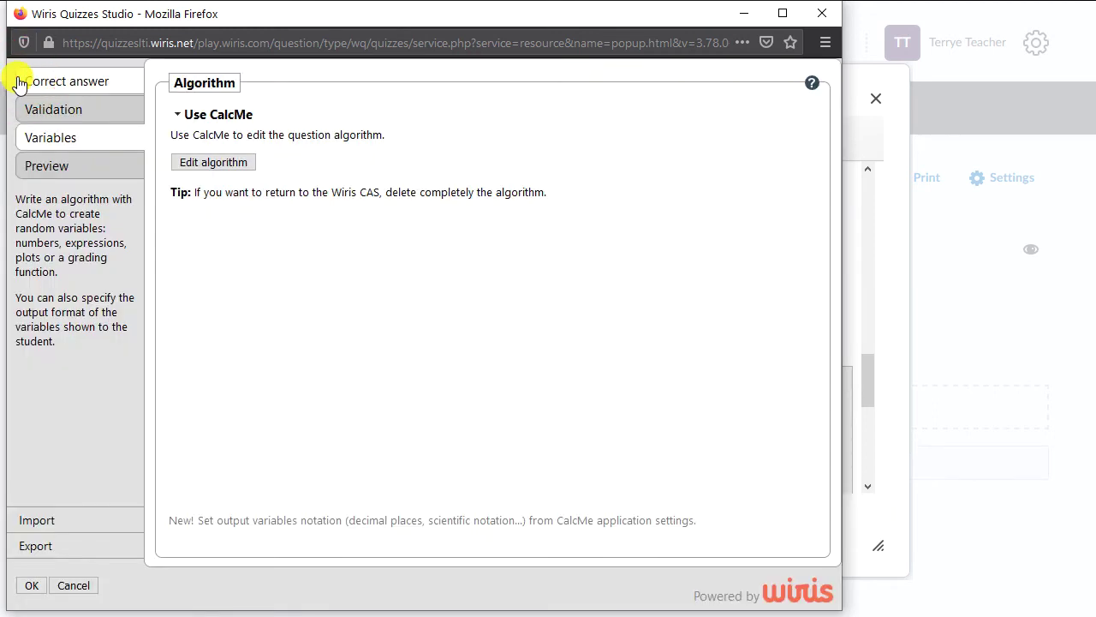
pyautogui.click(51, 164)
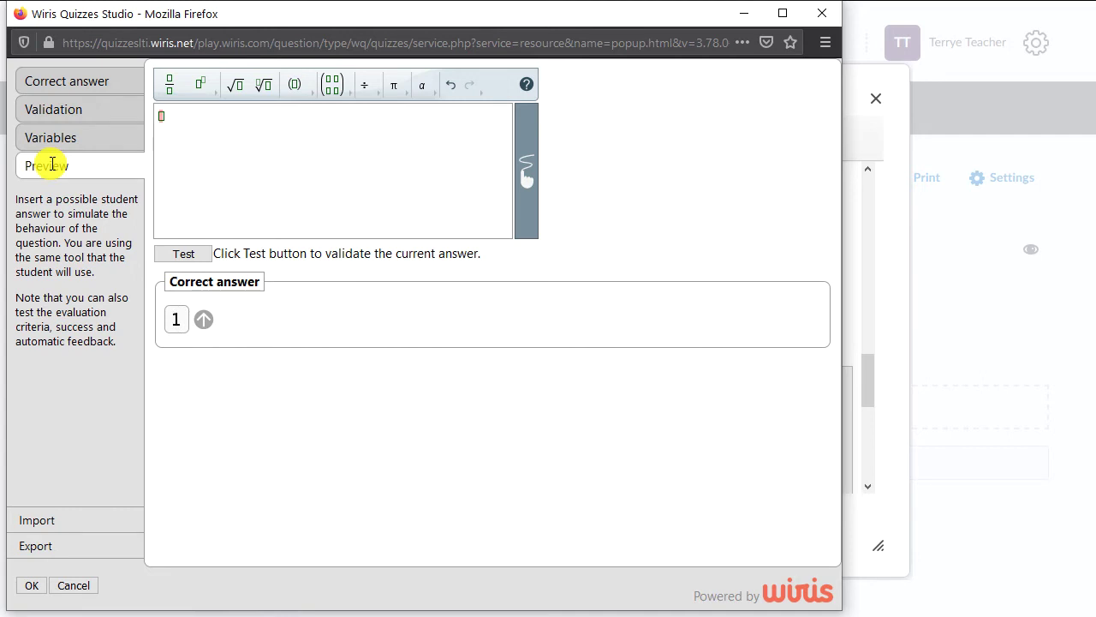
pyautogui.click(204, 319)
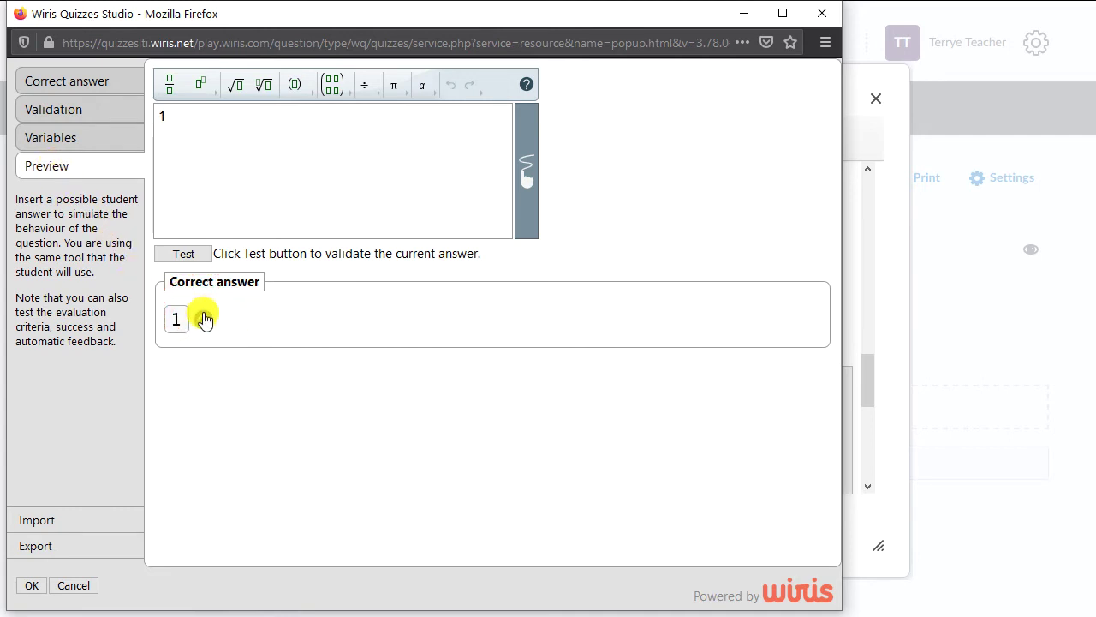
pyautogui.click(184, 254)
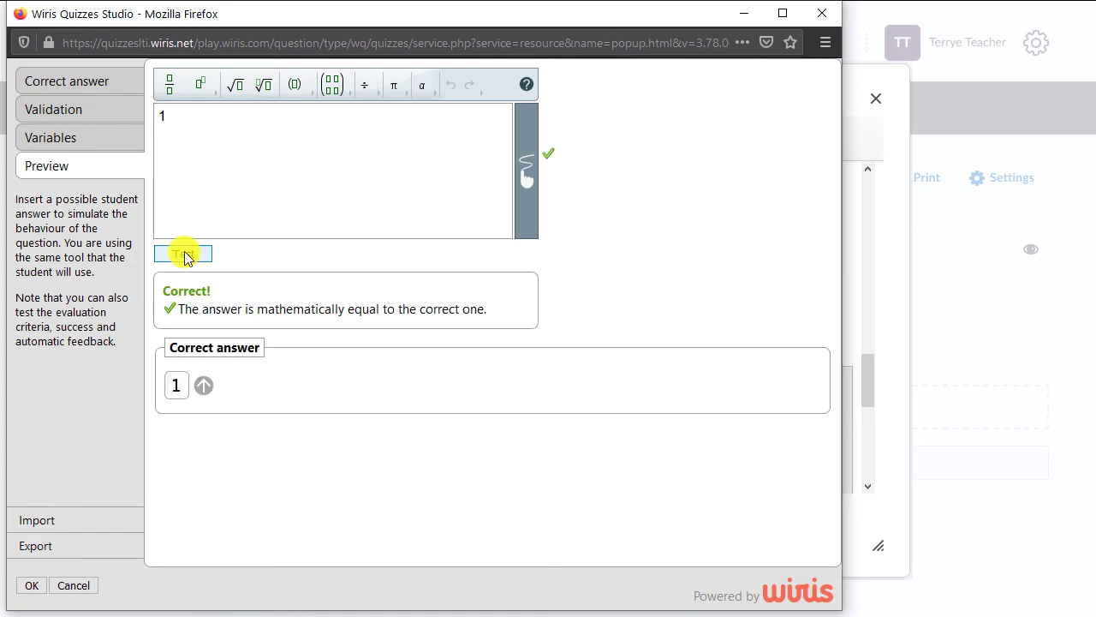
# Keep the Wiris answer settings, give Answer 1 a 100% grade, and save the new question.
pyautogui.click(32, 586)
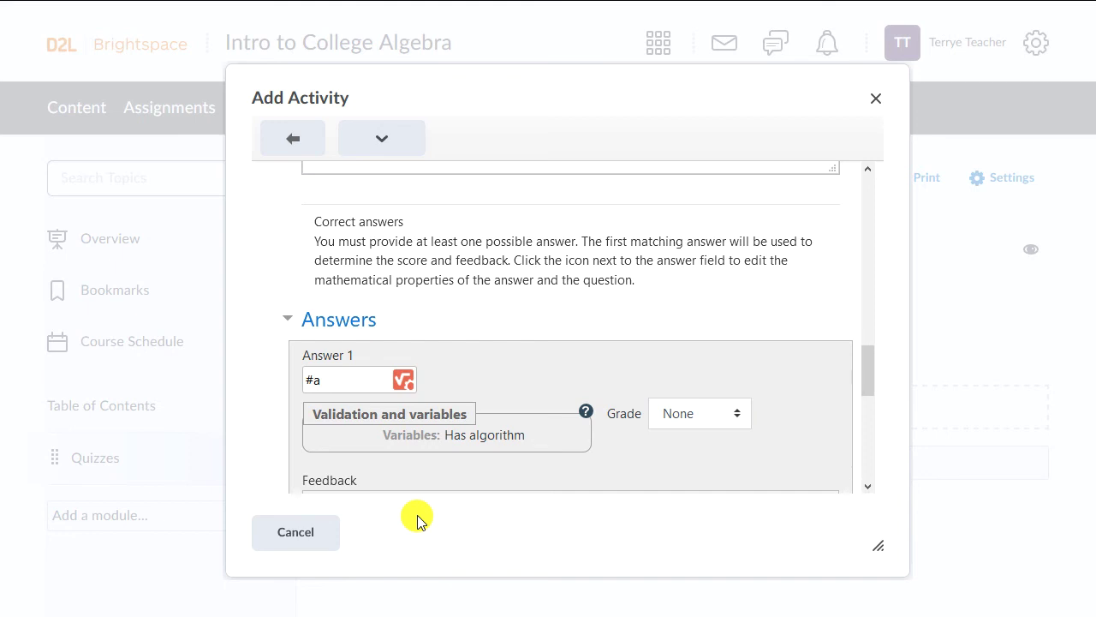
pyautogui.click(715, 412)
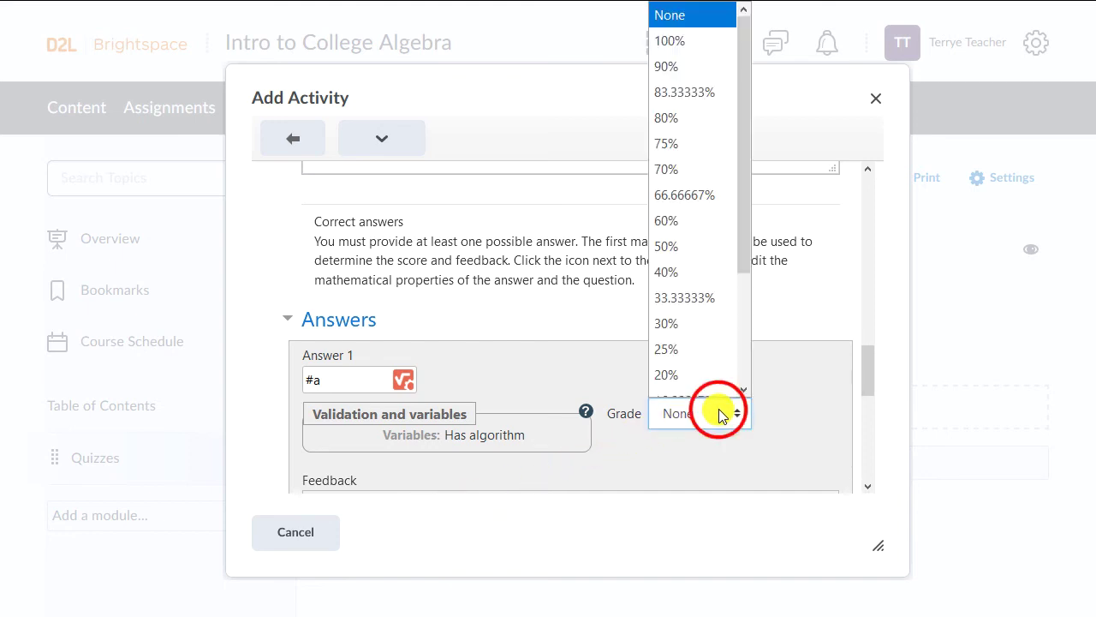
pyautogui.click(695, 40)
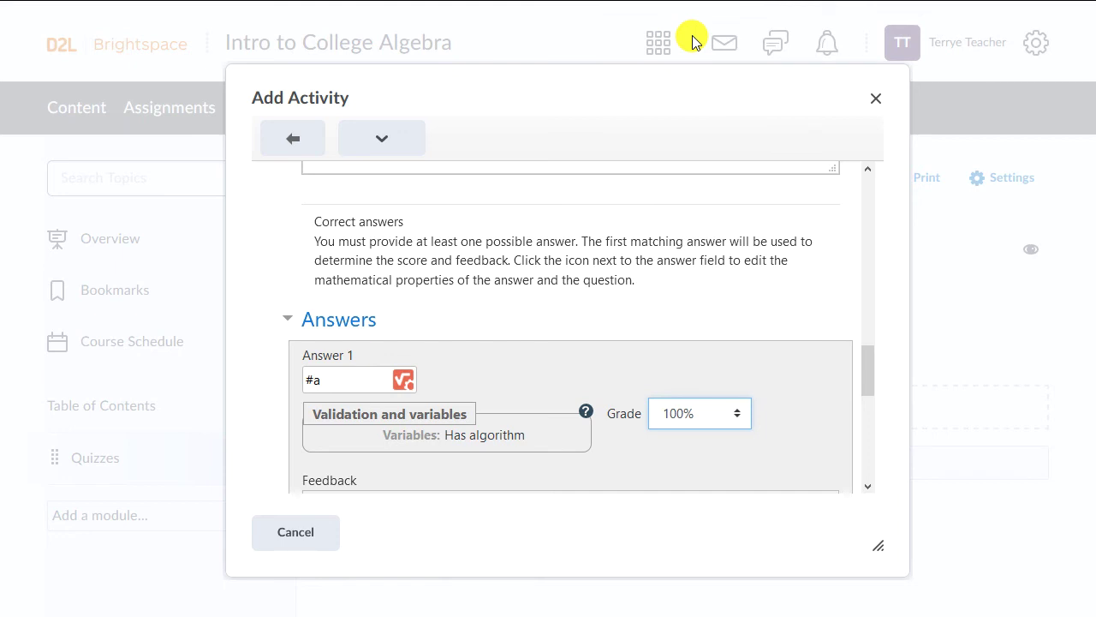
pyautogui.scroll(-10, 543, 317)
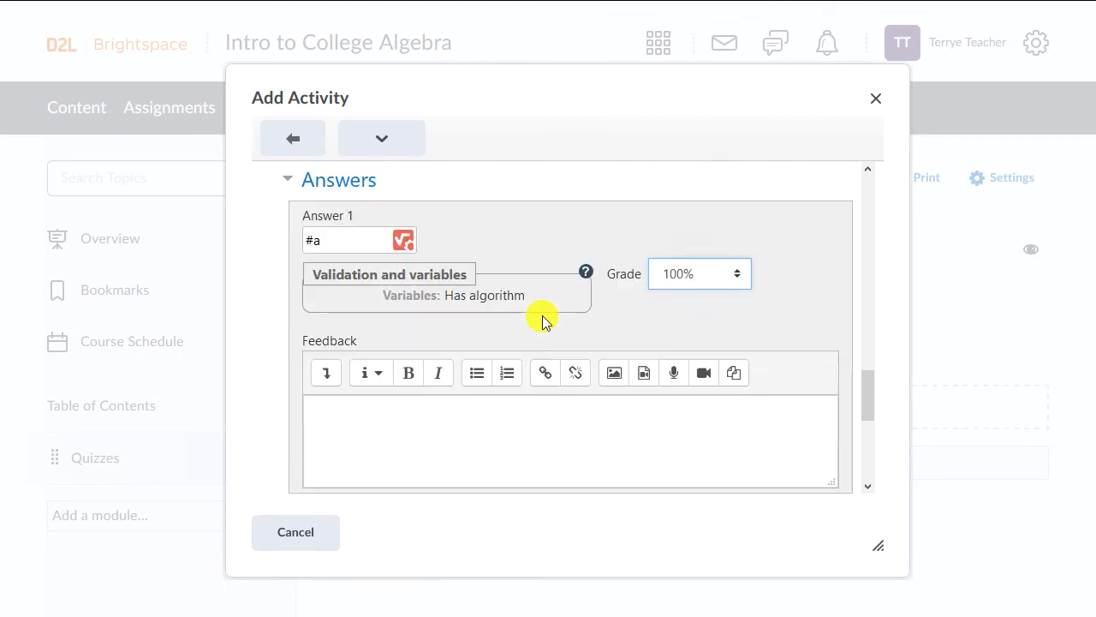
pyautogui.click(355, 444)
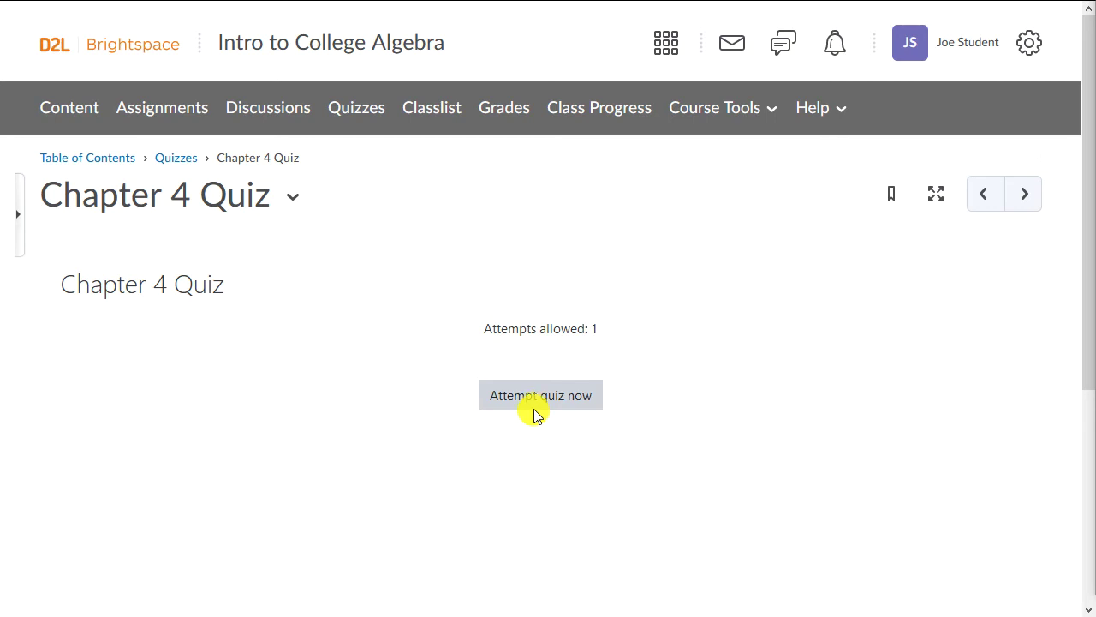
# Start the Chapter 4 Quiz attempt and answer Question 1 with 2.
pyautogui.click(548, 401)
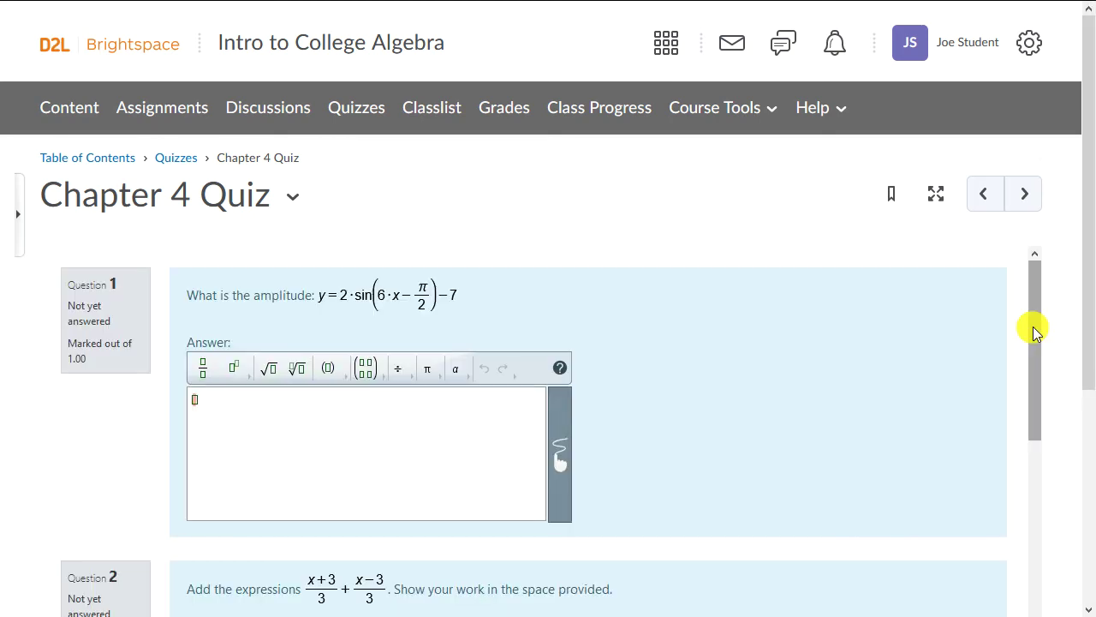
pyautogui.moveTo(1037, 330); pyautogui.dragTo(1059, 301)
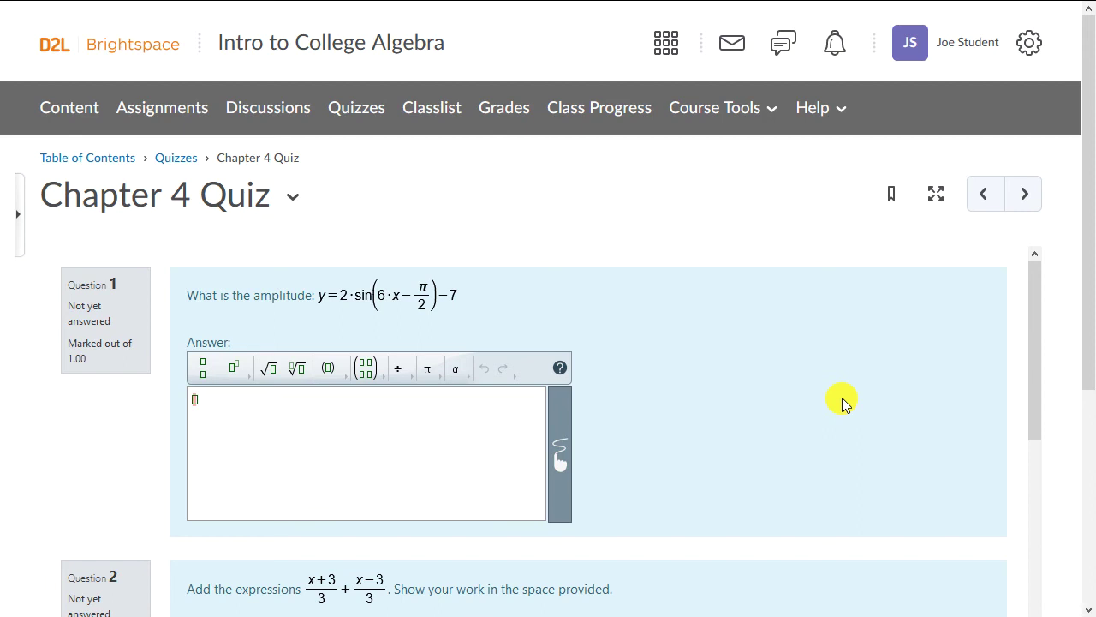
pyautogui.click(248, 415)
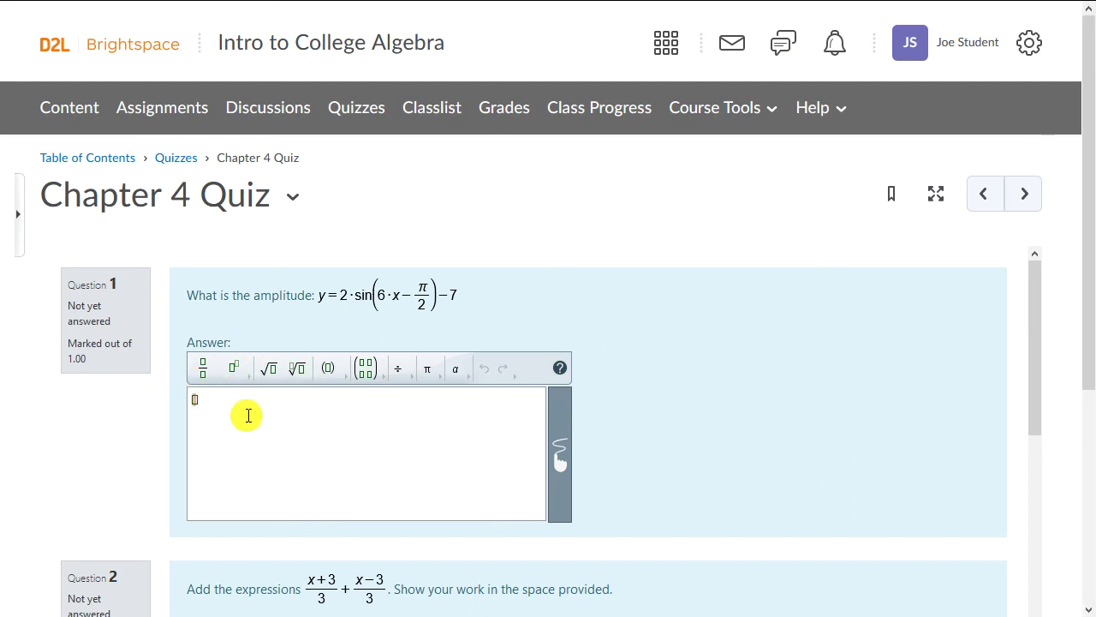
pyautogui.write('2')
# Begin Question 2's answer as a fraction with numerator 2x.
pyautogui.scroll(-4, 248, 416)
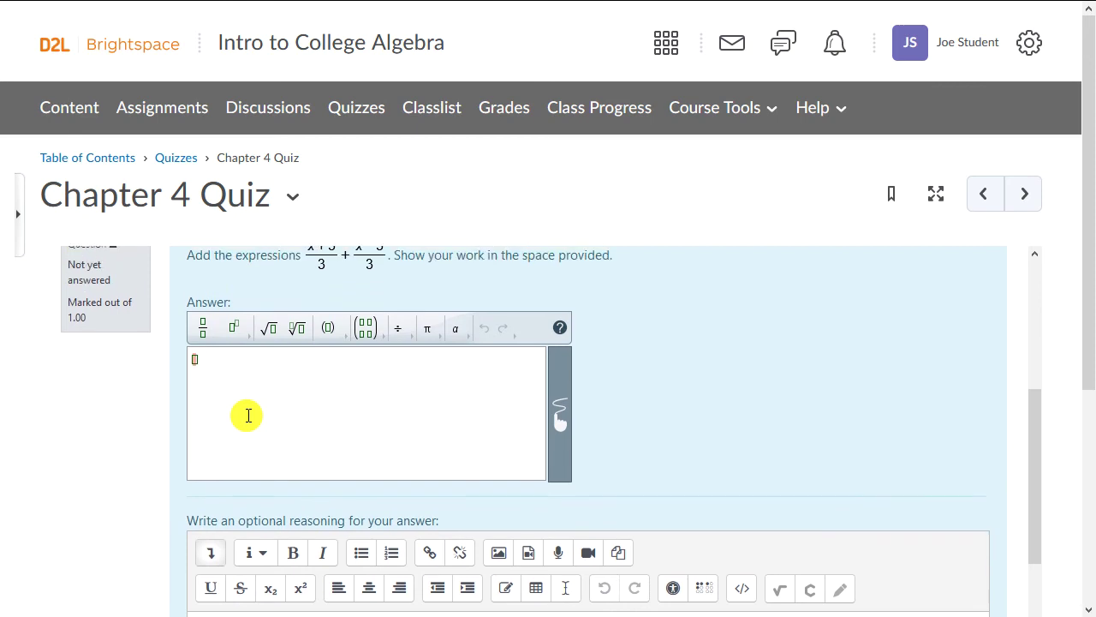
pyautogui.scroll(1, 214, 394)
pyautogui.click(203, 401)
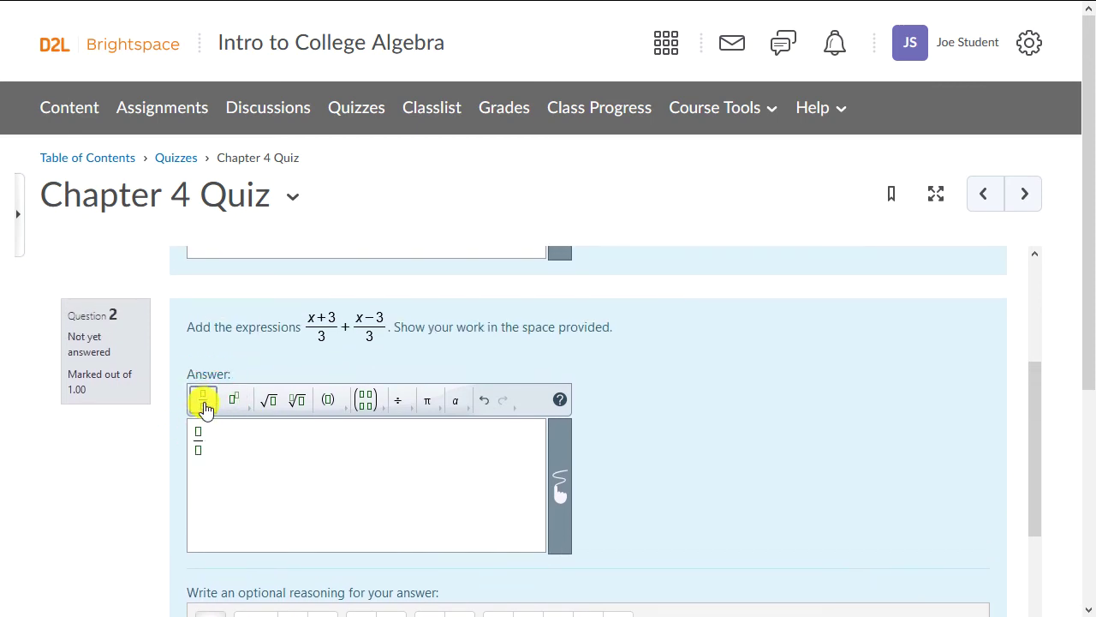
pyautogui.write('2x/3')
pyautogui.scroll(-4, 293, 455)
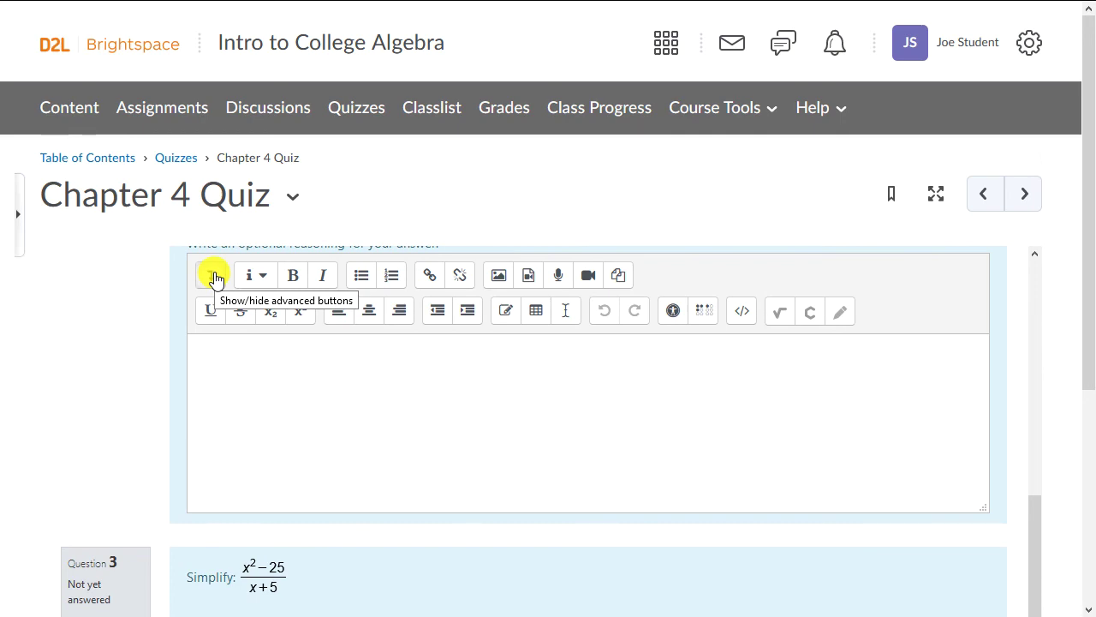
# On a Sketch and Save canvas, handwrite the working (x+3)/3 + (x−3)/3 = 2x/3 with the pen.
pyautogui.click(212, 275)
pyautogui.click(212, 275)
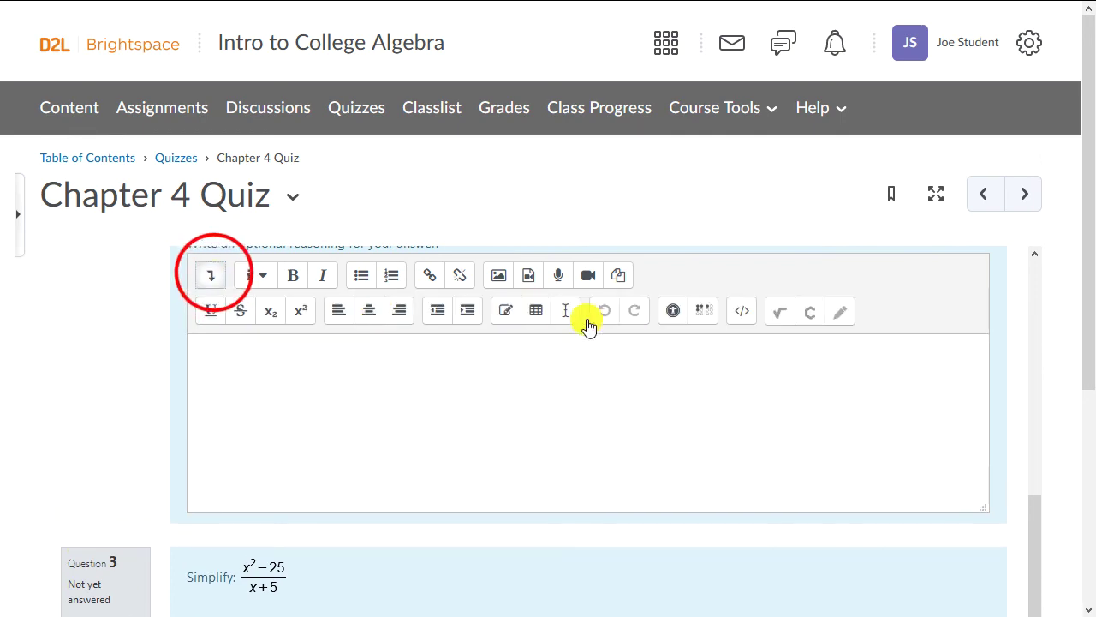
pyautogui.click(847, 316)
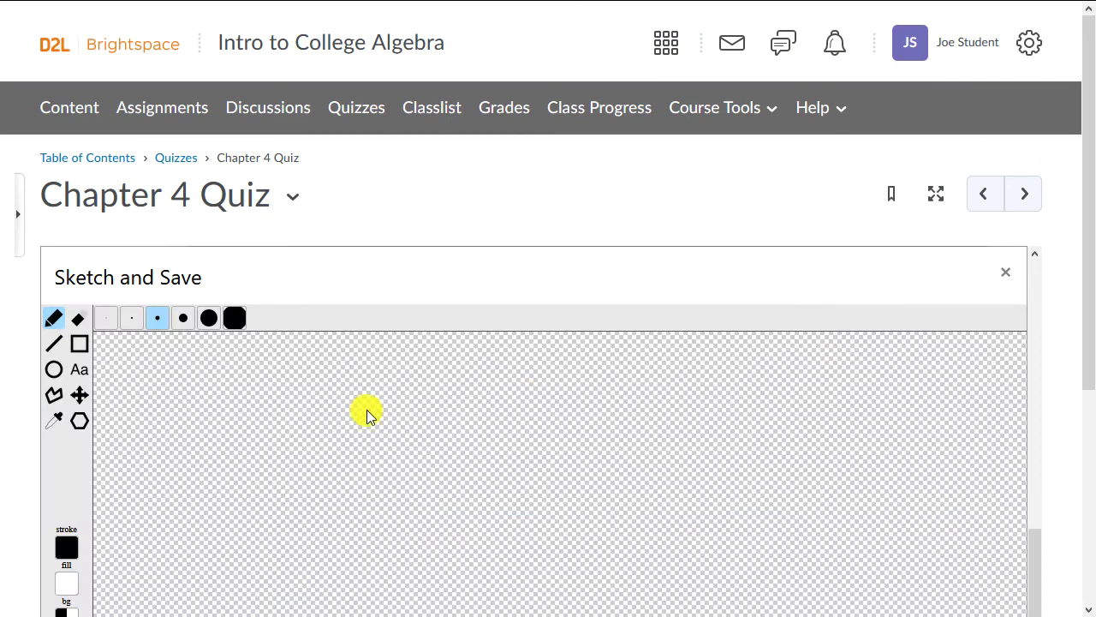
pyautogui.moveTo(248, 380); pyautogui.dragTo(205, 436)
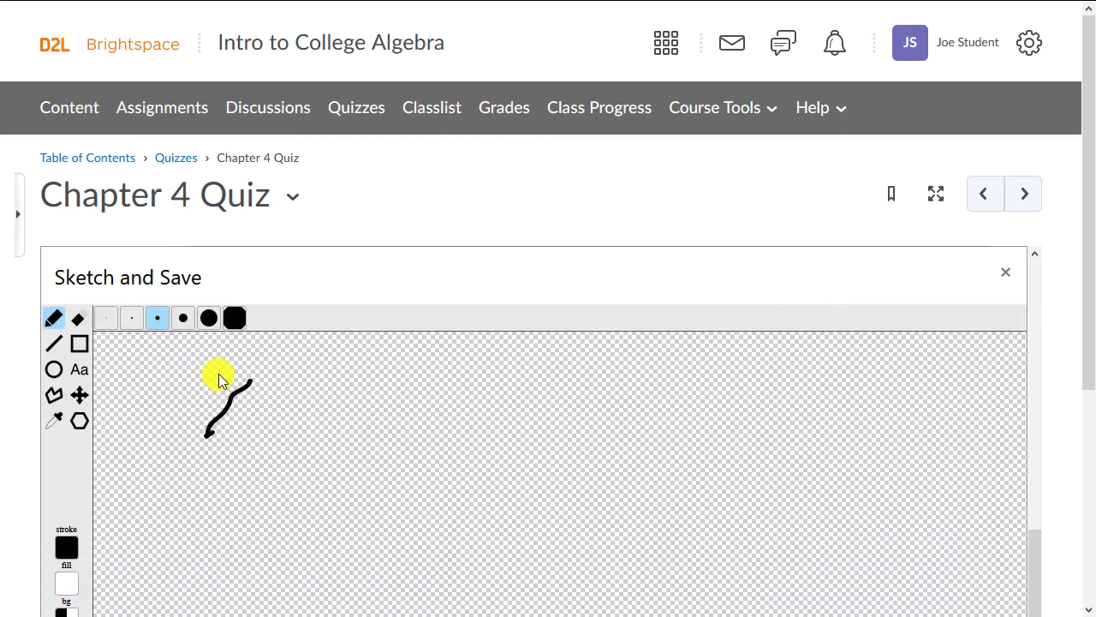
pyautogui.moveTo(217, 376)
pyautogui.mouseDown()
pyautogui.moveTo(237, 436)
pyautogui.moveTo(291, 411)
pyautogui.moveTo(275, 402)
pyautogui.moveTo(273, 431)
pyautogui.mouseUp()
pyautogui.moveTo(313, 377)
pyautogui.mouseDown()
pyautogui.moveTo(326, 436)
pyautogui.moveTo(311, 435)
pyautogui.mouseUp()
pyautogui.moveTo(216, 464); pyautogui.dragTo(344, 464)
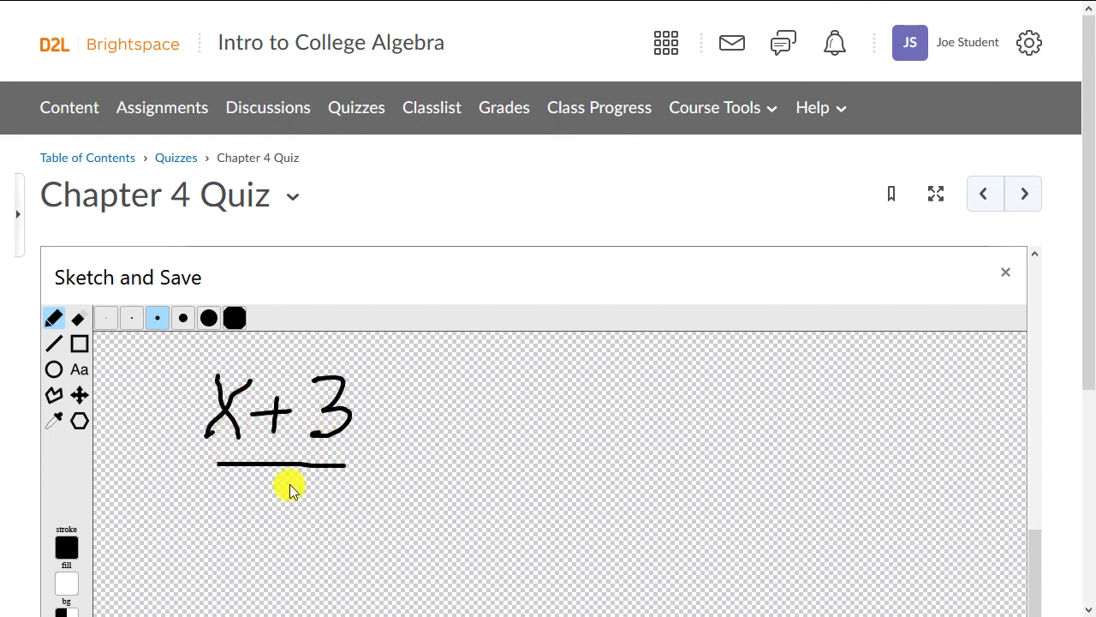
pyautogui.moveTo(300, 500); pyautogui.dragTo(274, 534)
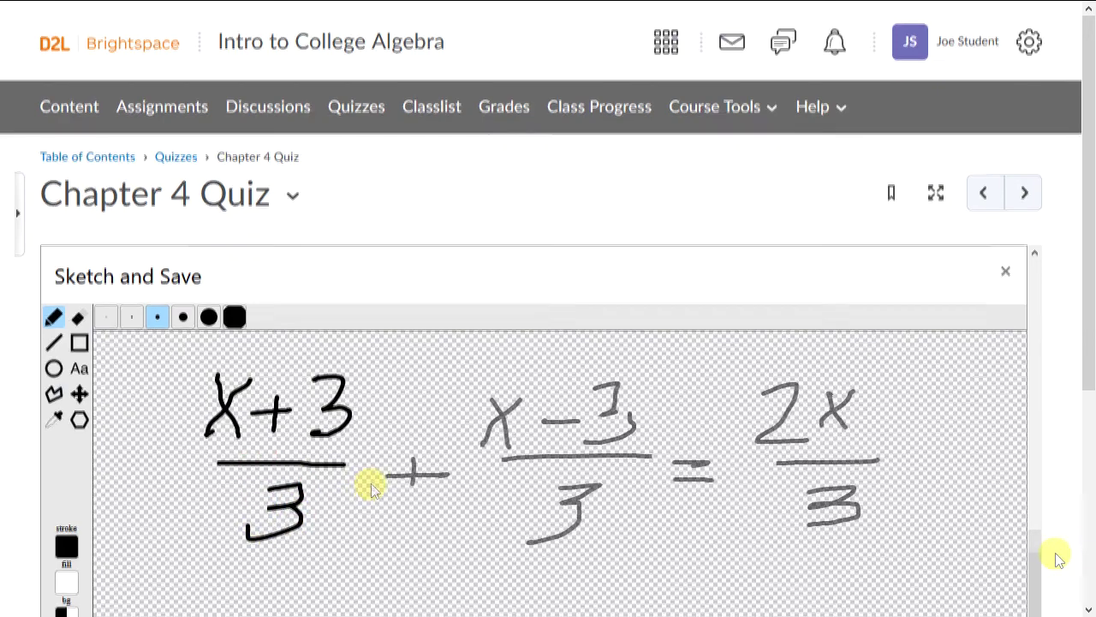
pyautogui.scroll(-2, 1057, 557)
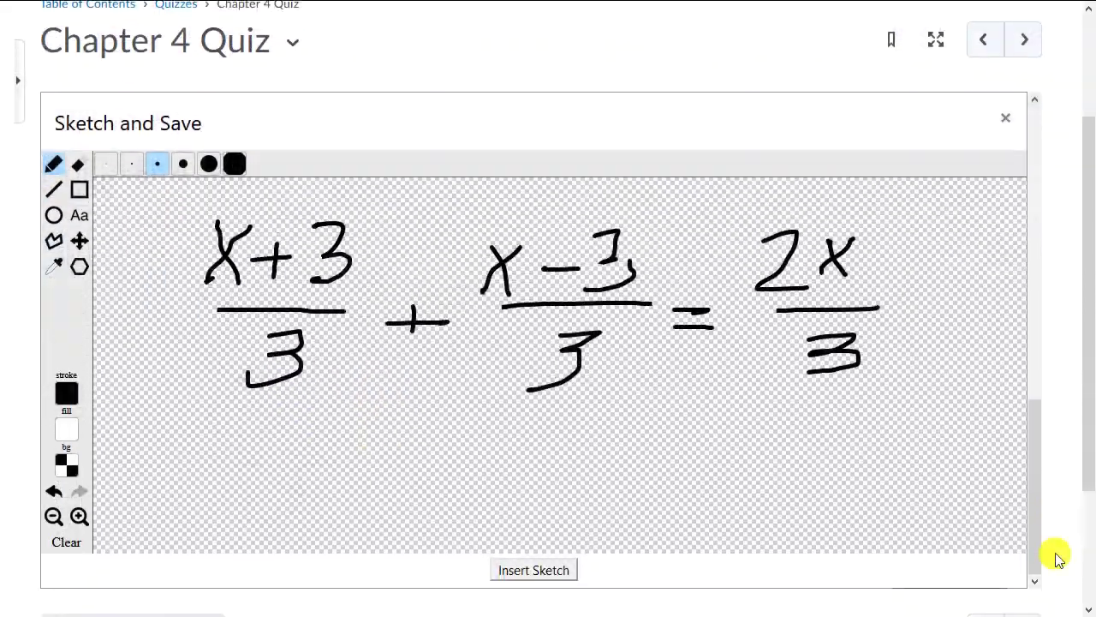
# Insert the sketch into Question 2's reasoning and answer Question 3 with x-5.
pyautogui.click(524, 551)
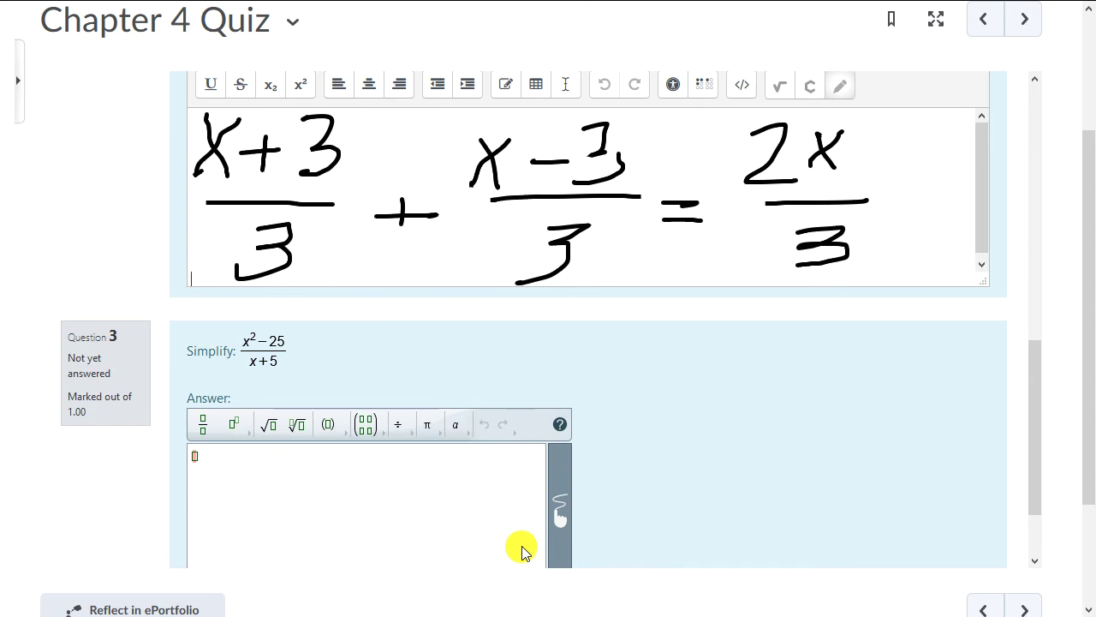
pyautogui.click(328, 521)
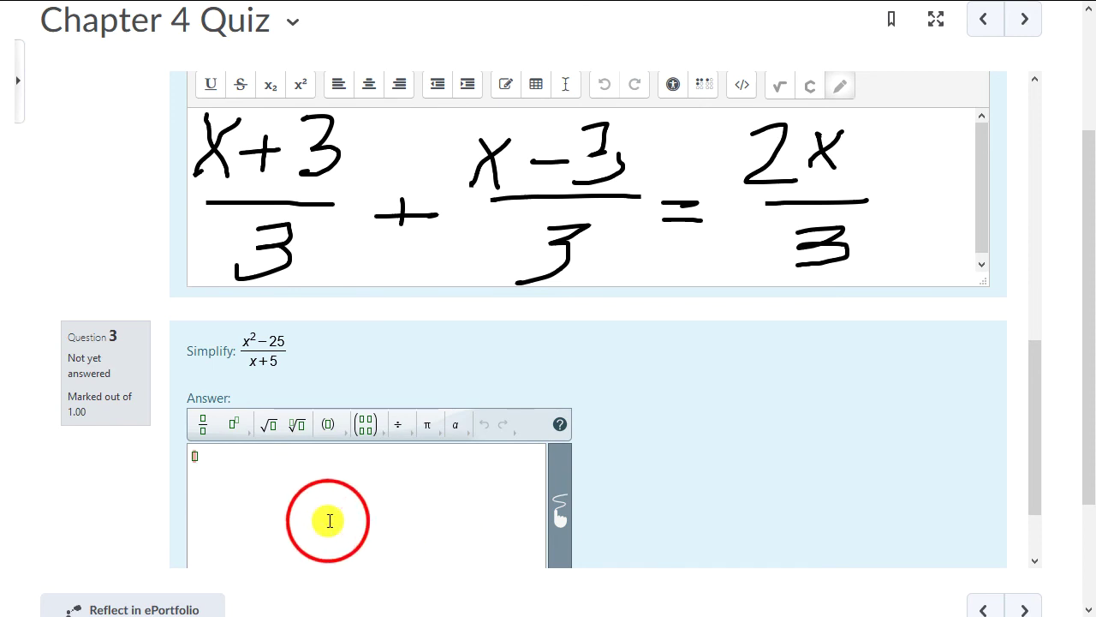
pyautogui.write('x-5')
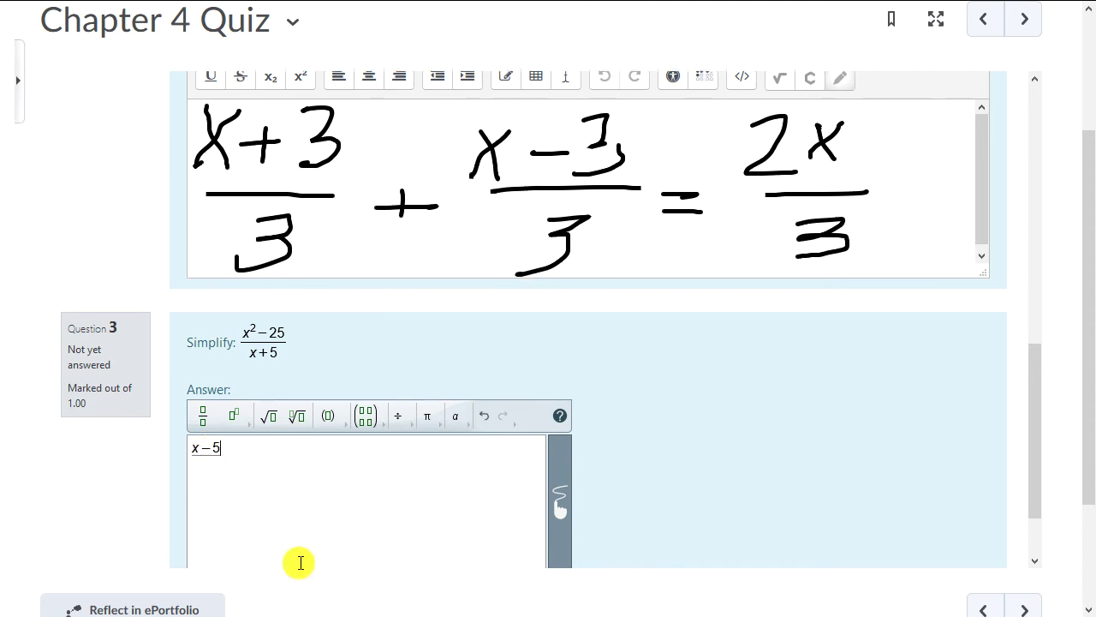
# Finish the attempt and choose Submit all and finish on the summary.
pyautogui.scroll(-1, 326, 535)
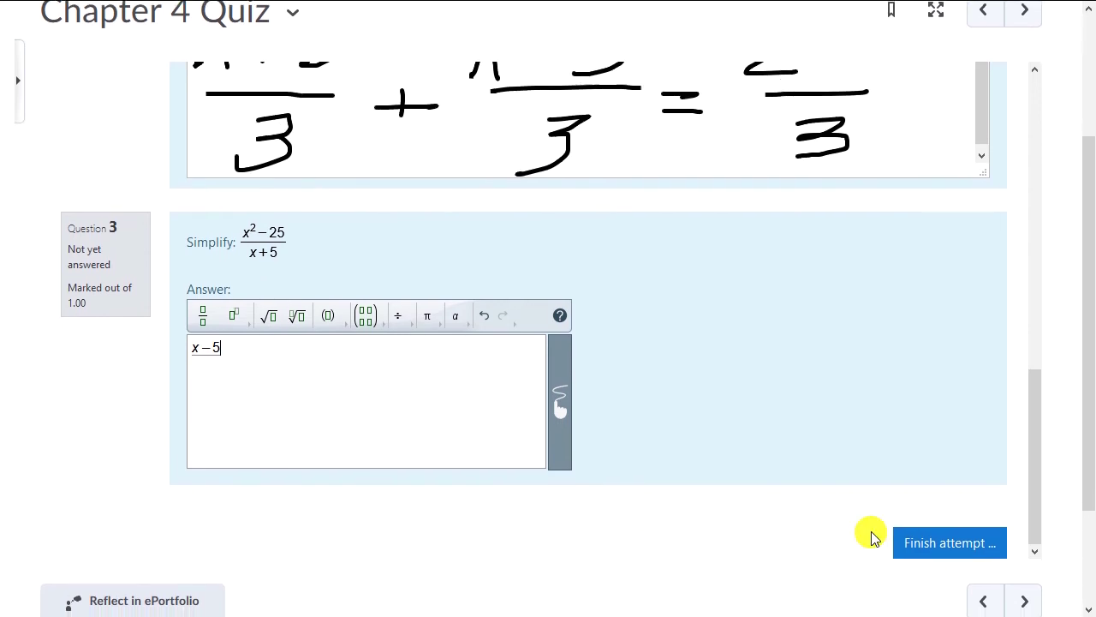
pyautogui.click(949, 538)
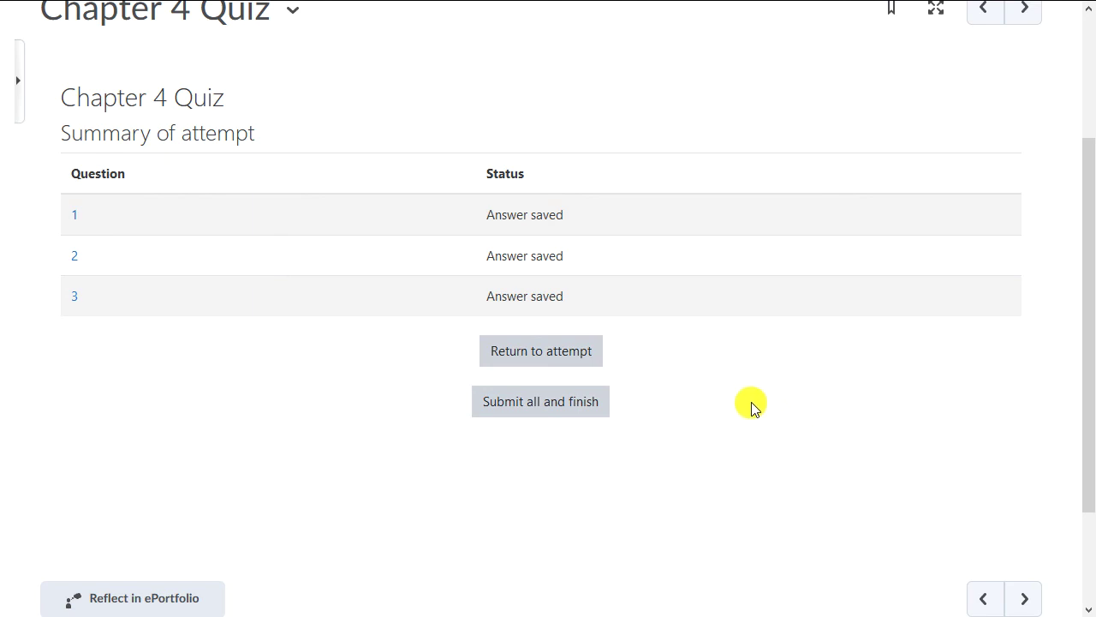
pyautogui.click(536, 406)
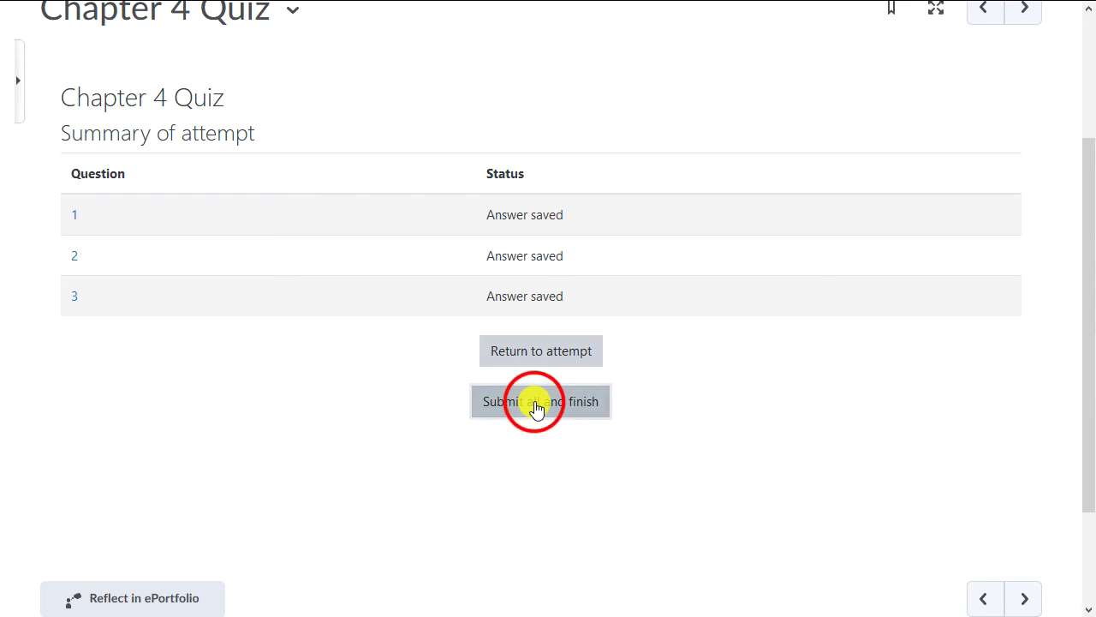
# Confirm the quiz submission and review the 10.00/10.00 result.
pyautogui.click(473, 444)
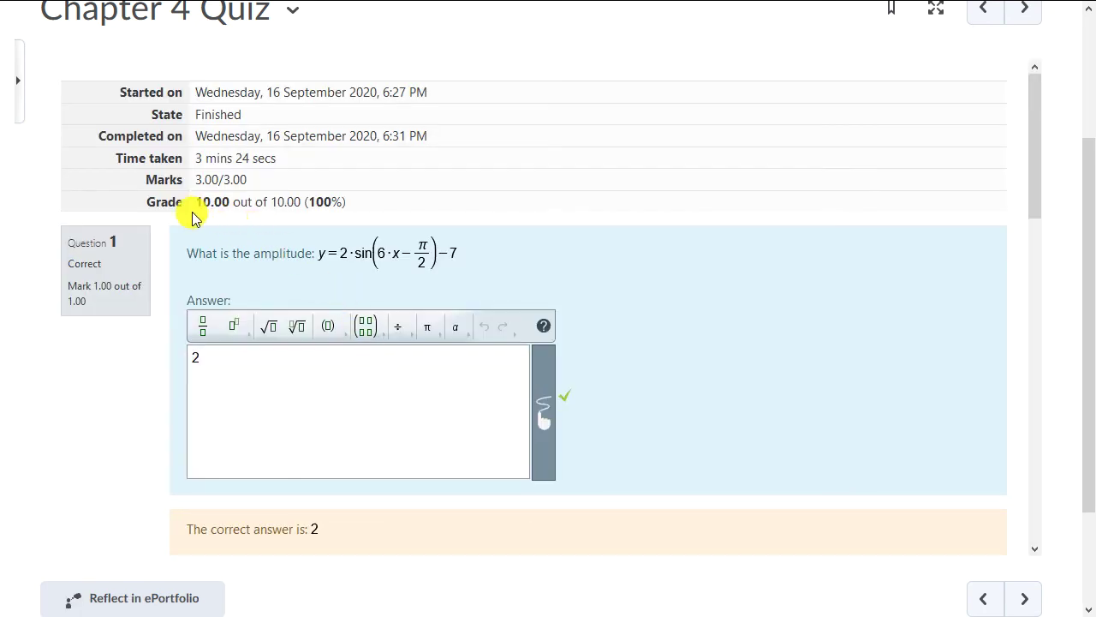
pyautogui.scroll(-5, 617, 395)
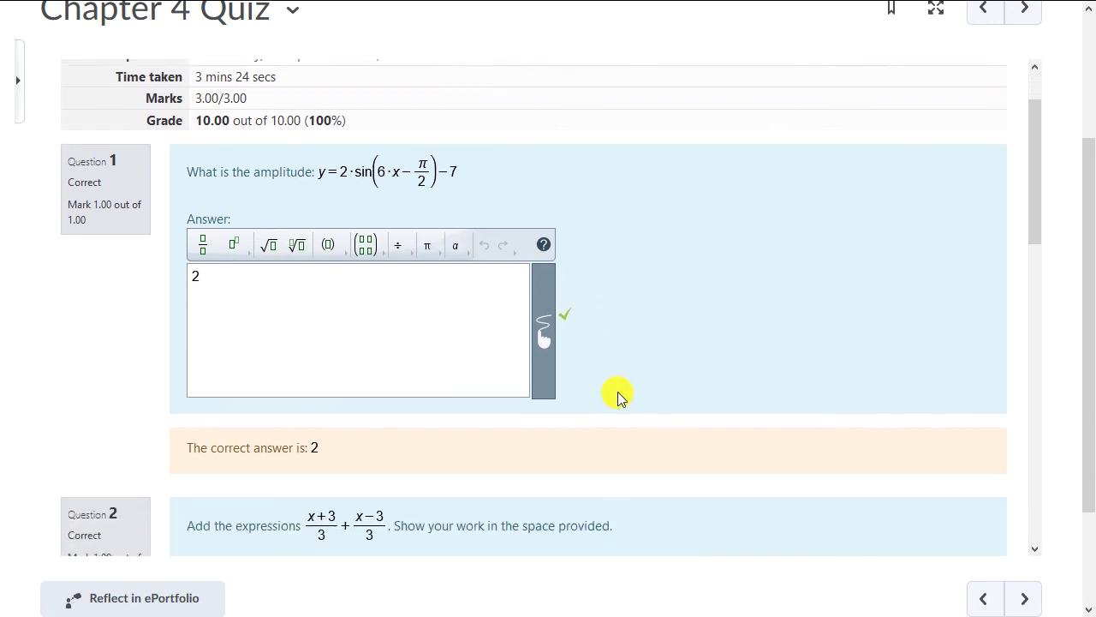
pyautogui.scroll(-3, 613, 391)
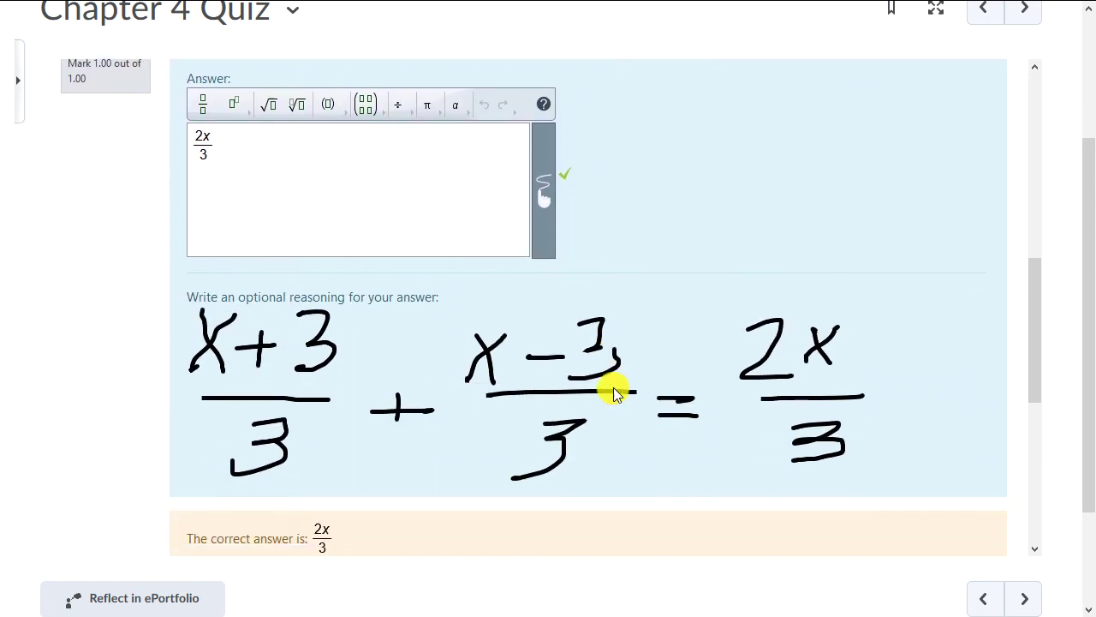
pyautogui.scroll(-4, 613, 390)
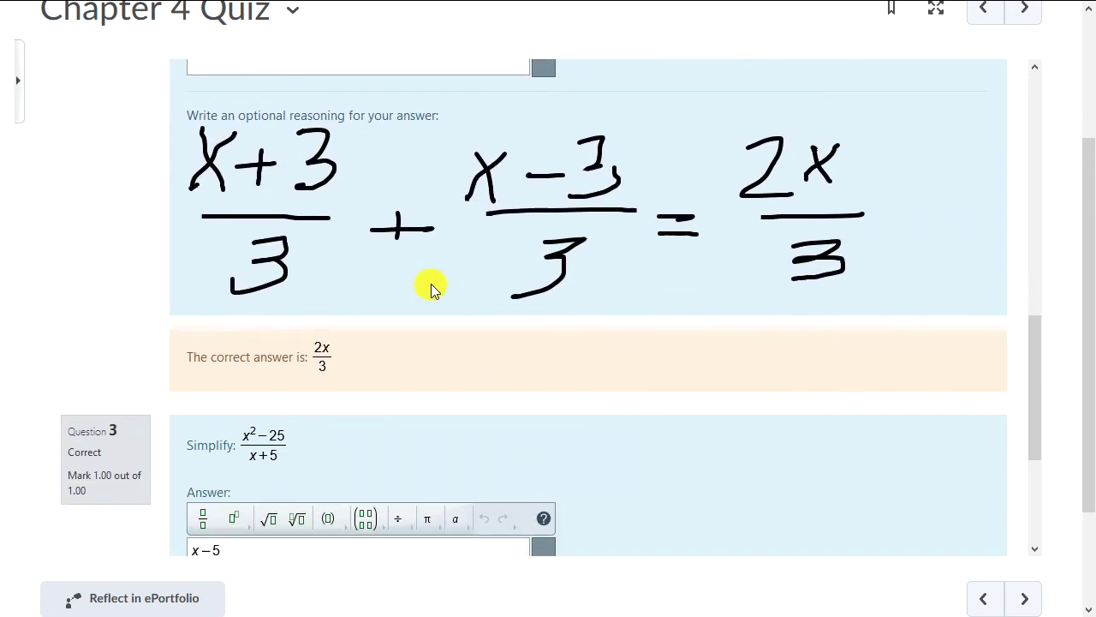
pyautogui.scroll(-1, 638, 324)
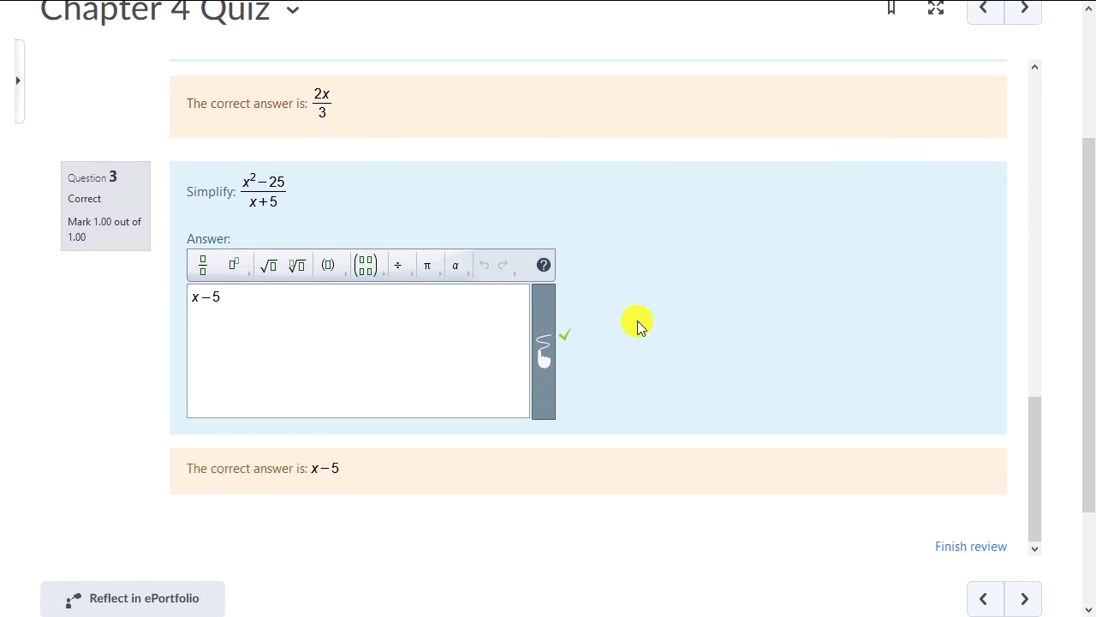
# Finish the review and go to the course grade book as the teacher.
pyautogui.click(968, 545)
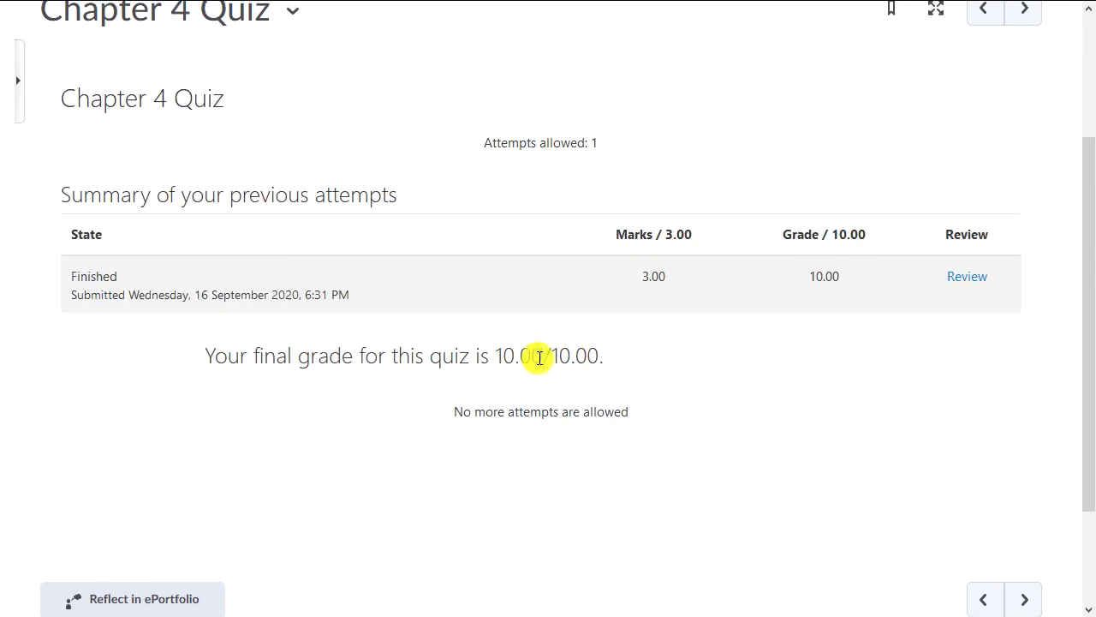
pyautogui.scroll(3, 530, 355)
pyautogui.click(504, 106)
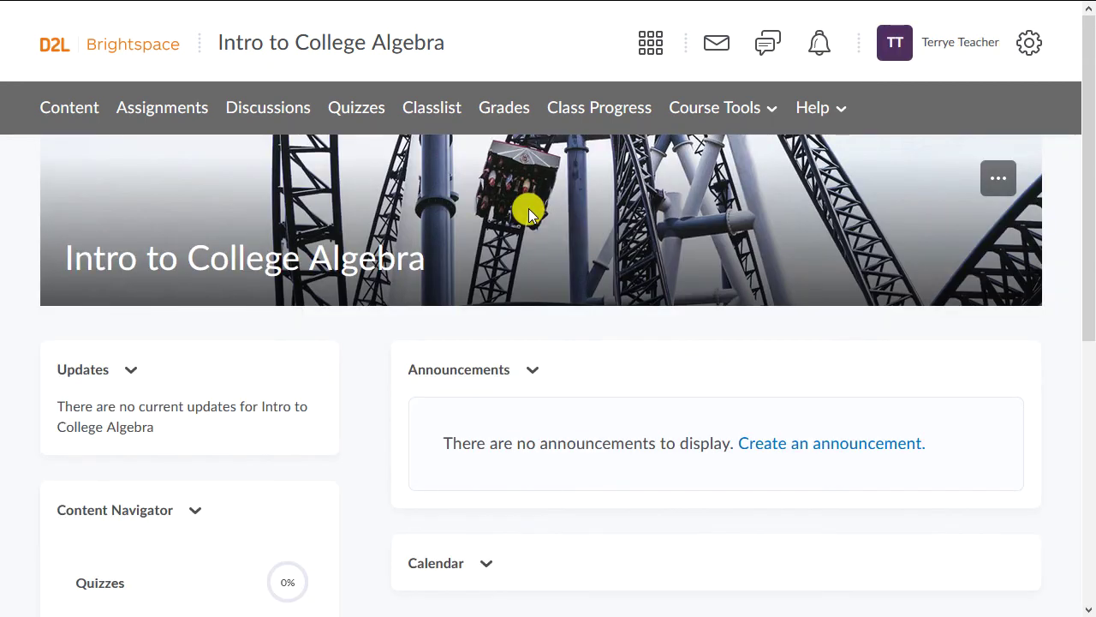
# Open the student's grades, confirm Chapter 4 Quiz shows 10/10, then save and close.
pyautogui.click(508, 114)
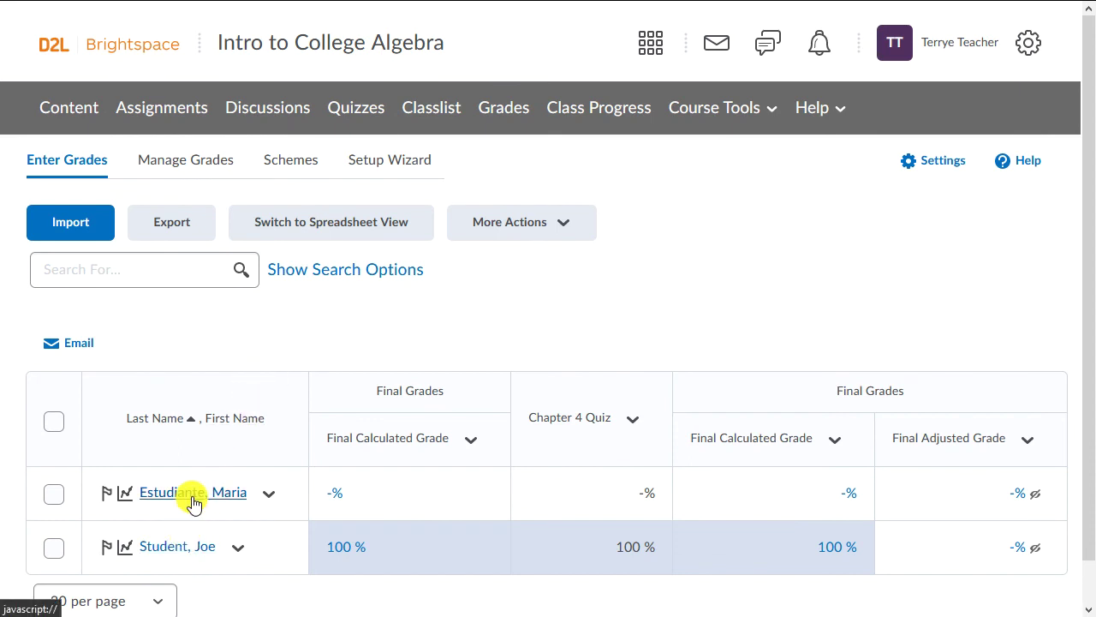
pyautogui.click(178, 546)
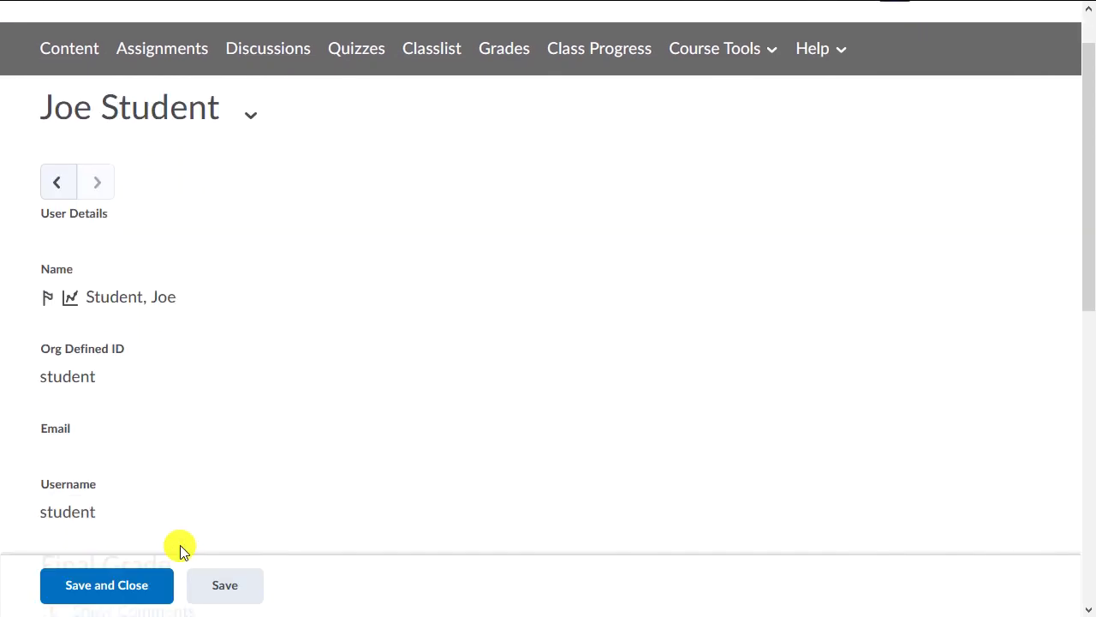
pyautogui.scroll(-5, 179, 550)
pyautogui.scroll(-2, 180, 544)
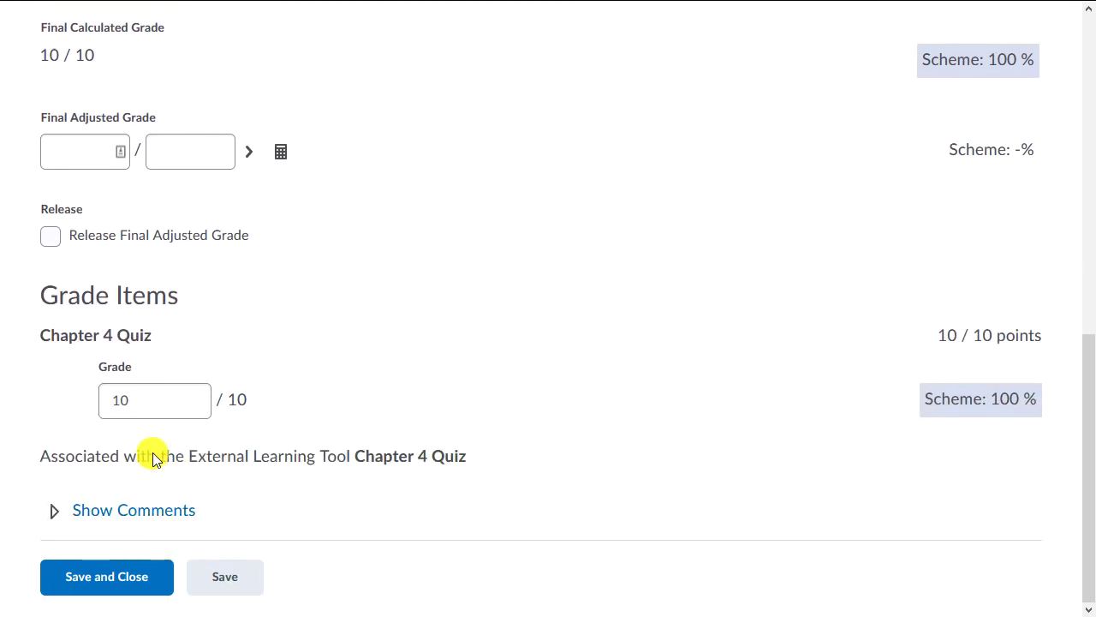
pyautogui.click(128, 397)
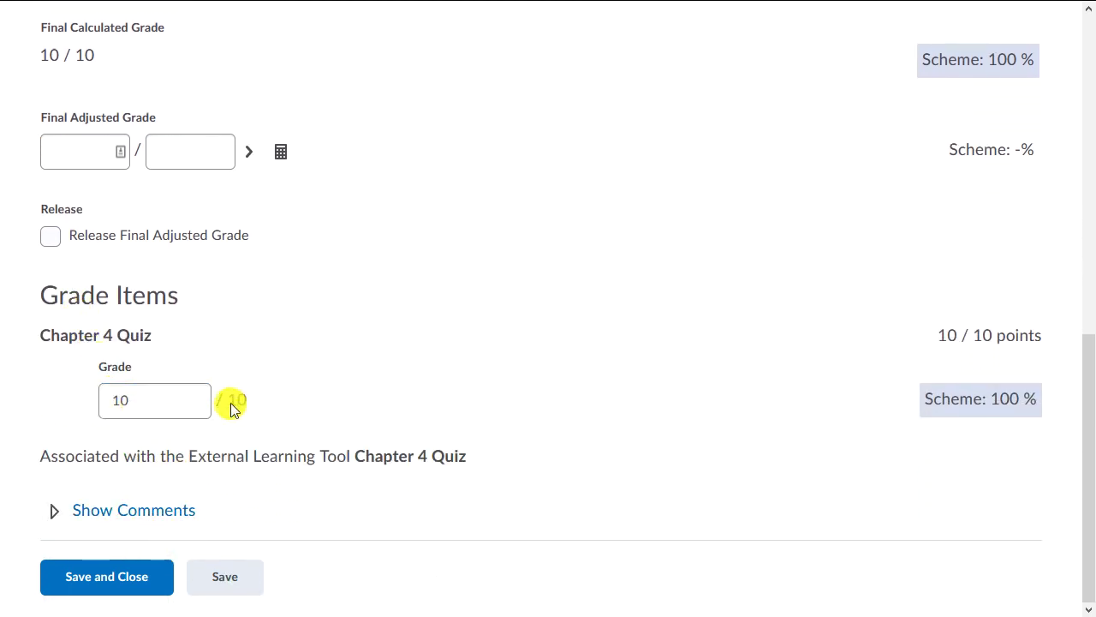
pyautogui.click(110, 576)
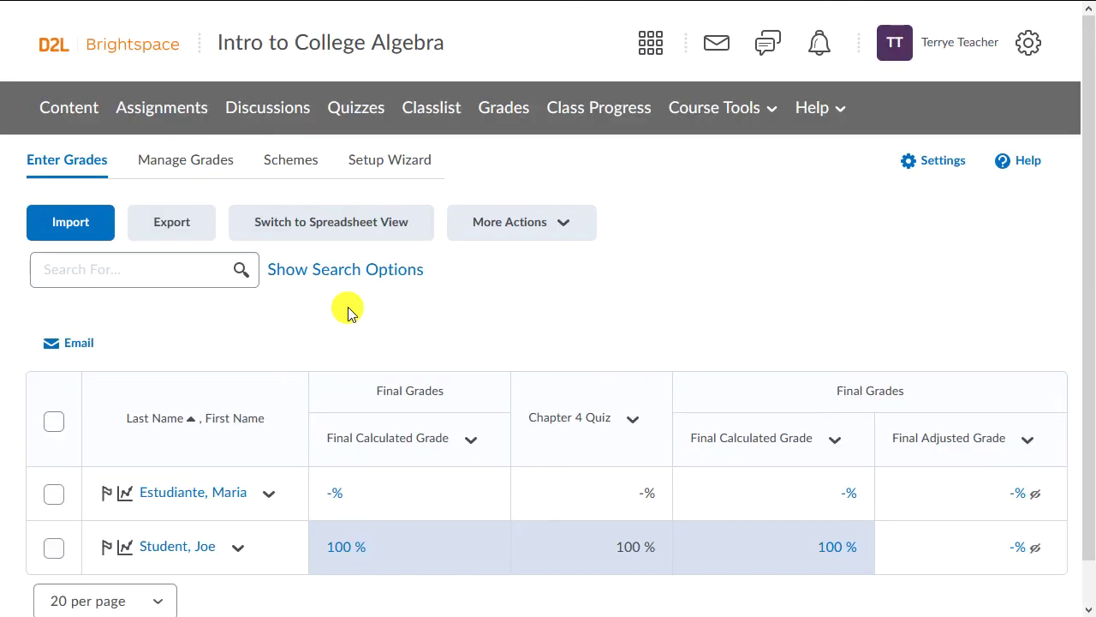